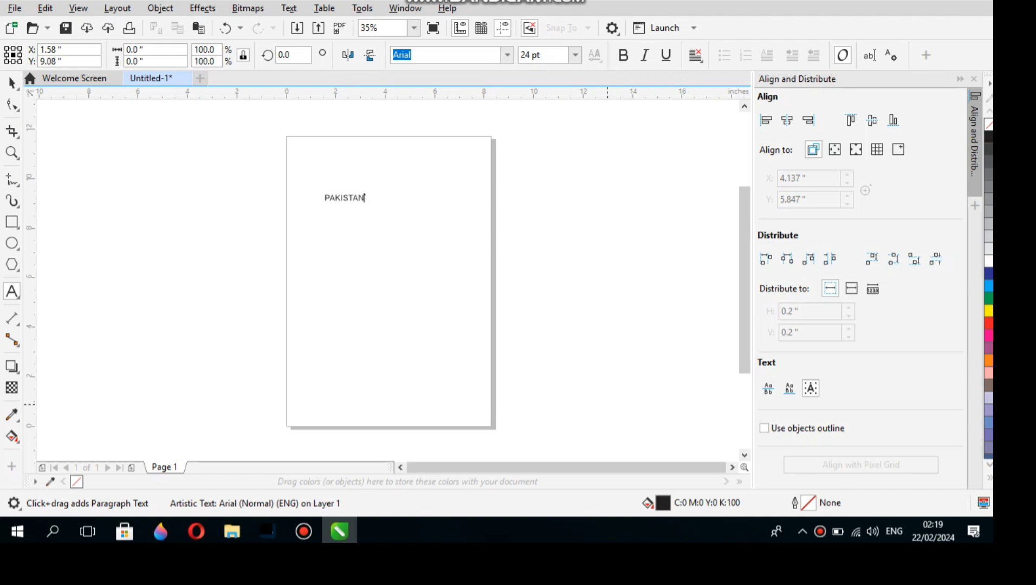
# Enlarge the PAKISTAN text proportionally to 96 pt, about 6.2 inches wide
pyautogui.press('Escape')
pyautogui.hotkey('ctrl', 'space')
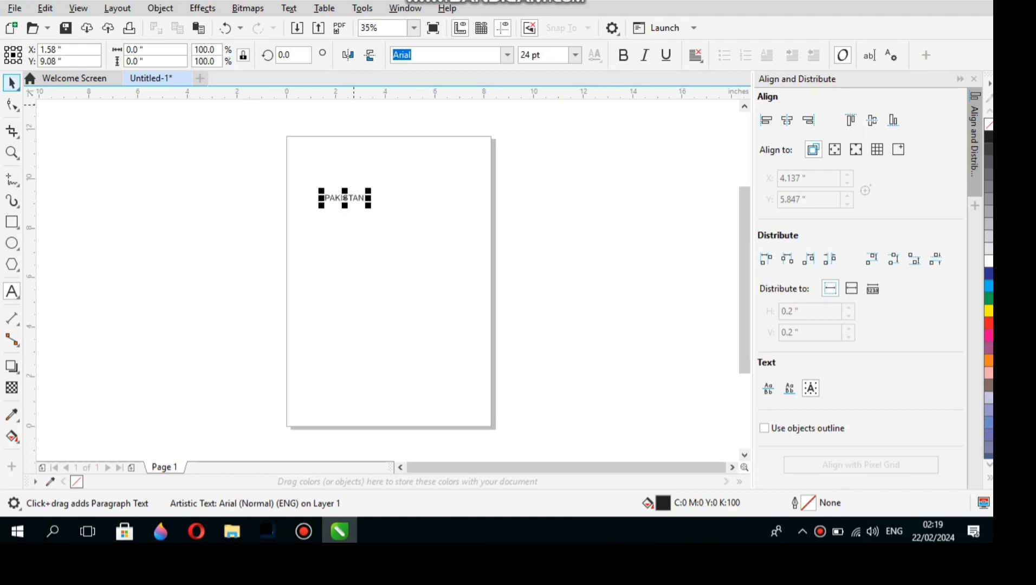
pyautogui.click(11, 83)
pyautogui.moveTo(370, 206); pyautogui.dragTo(478, 303)
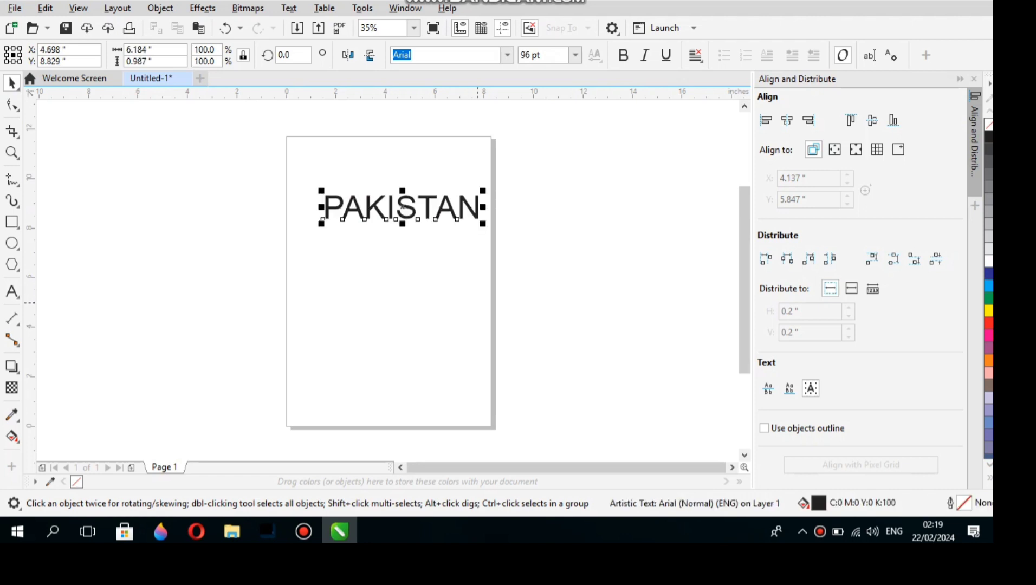
# Set the text's font to Geometr415 Blk BT and scale it from its centre to about 9.5 inches wide
pyautogui.click(507, 55)
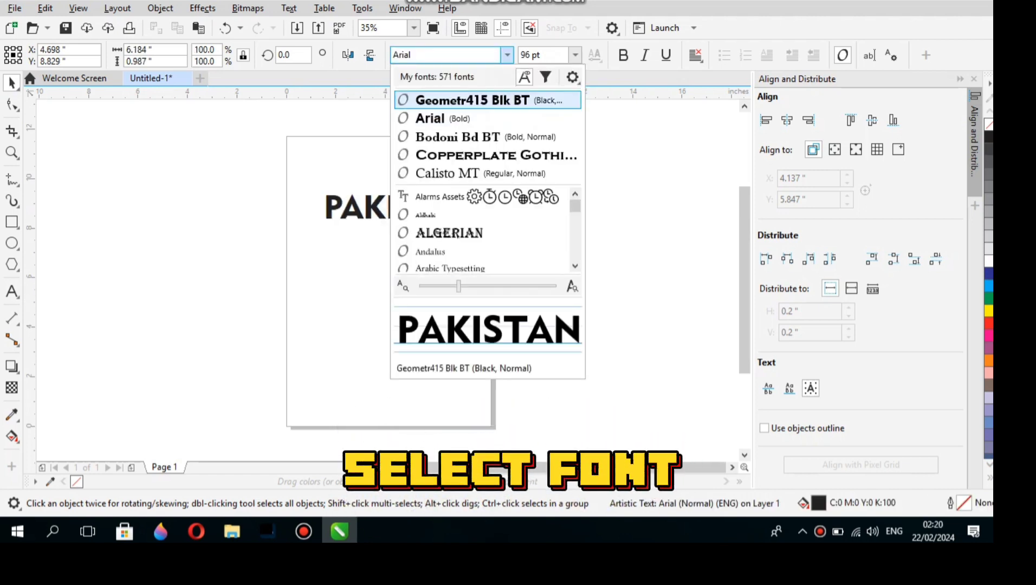
pyautogui.click(472, 100)
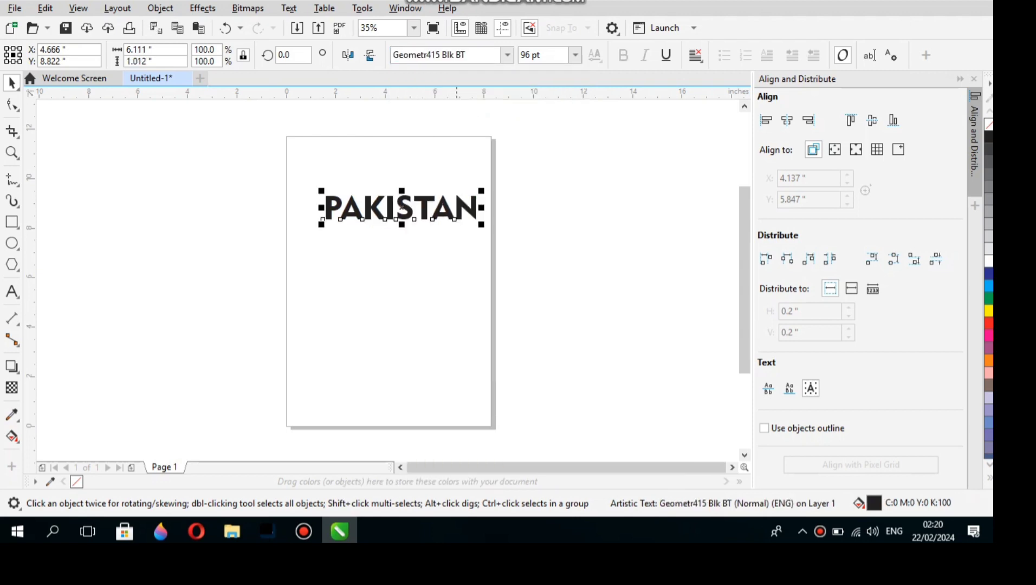
pyautogui.moveTo(482, 224); pyautogui.dragTo(531, 235)
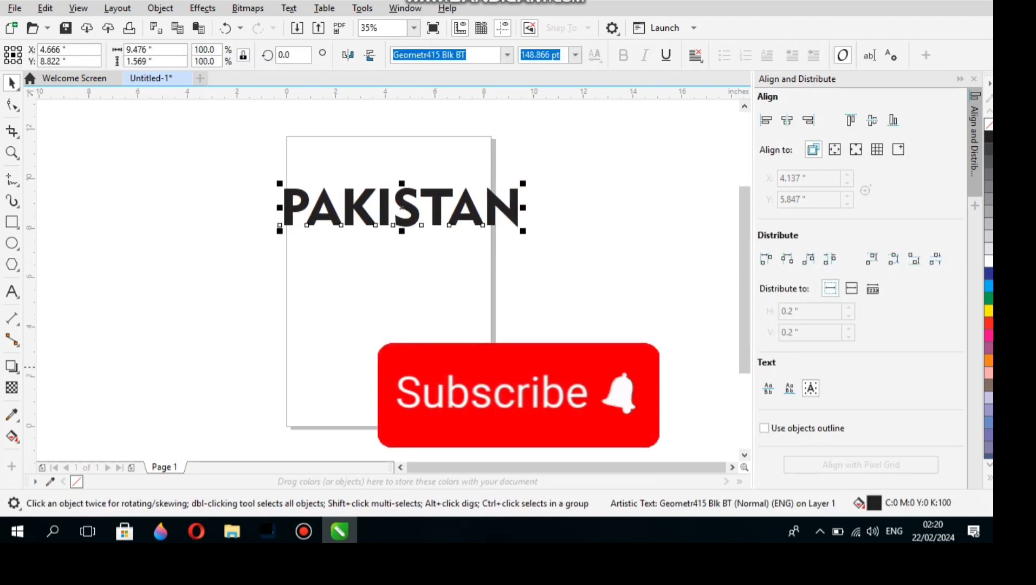
# Apply a Single Arc envelope to the text, bowing its top and bottom edges upward into an arch about 2.5 inches high
pyautogui.click(12, 366)
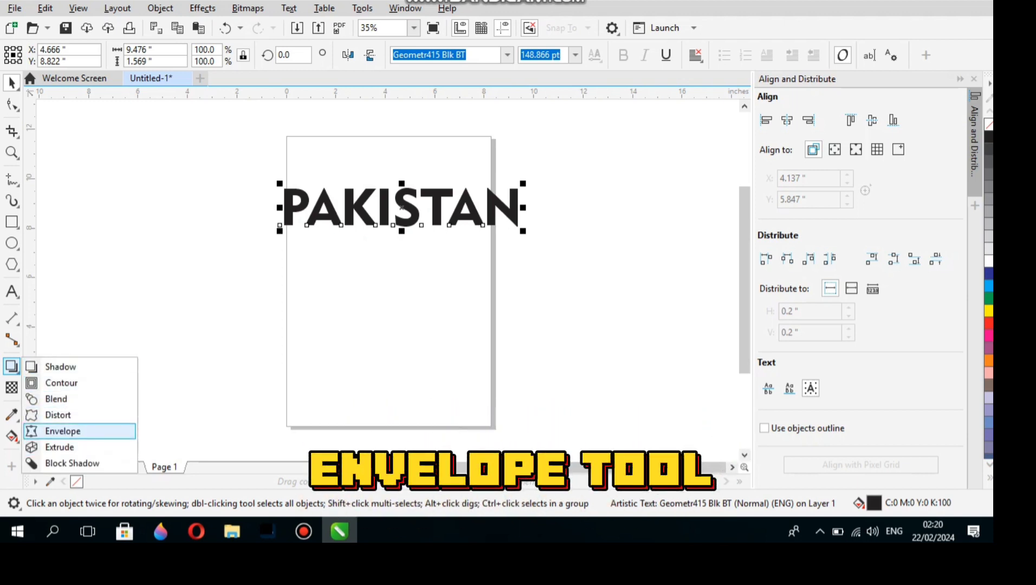
pyautogui.click(63, 431)
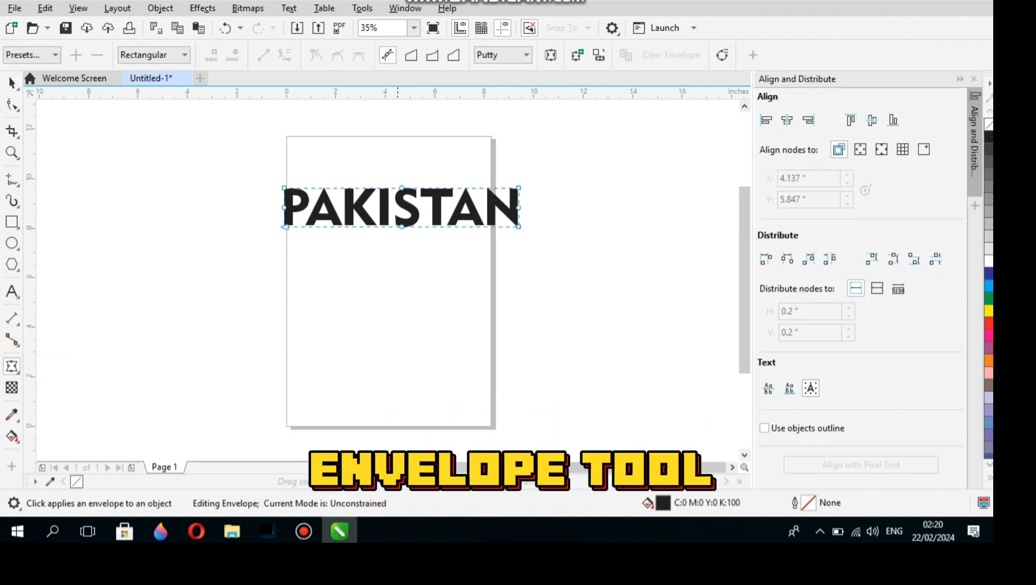
pyautogui.click(432, 55)
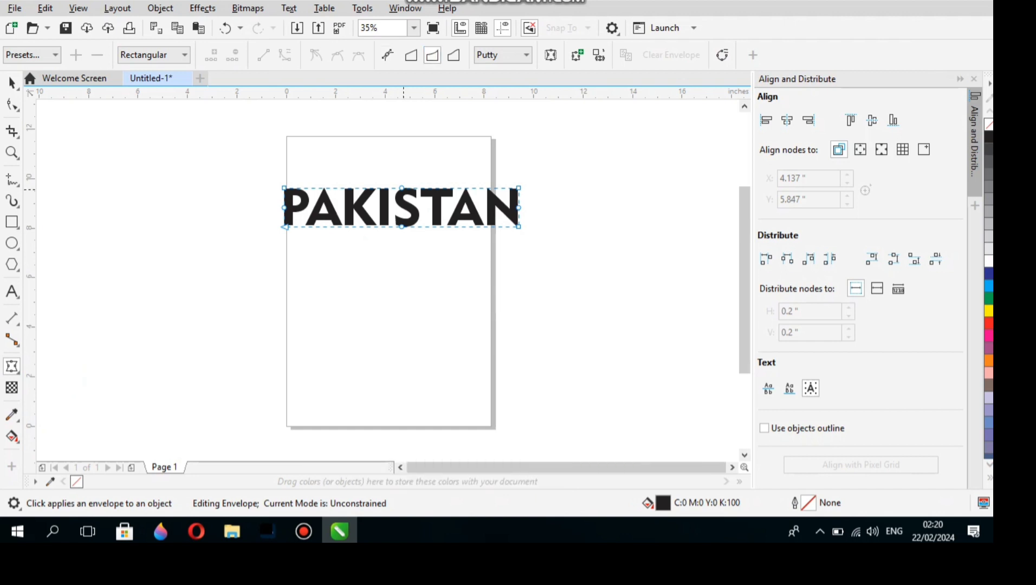
pyautogui.moveTo(402, 187); pyautogui.dragTo(402, 165)
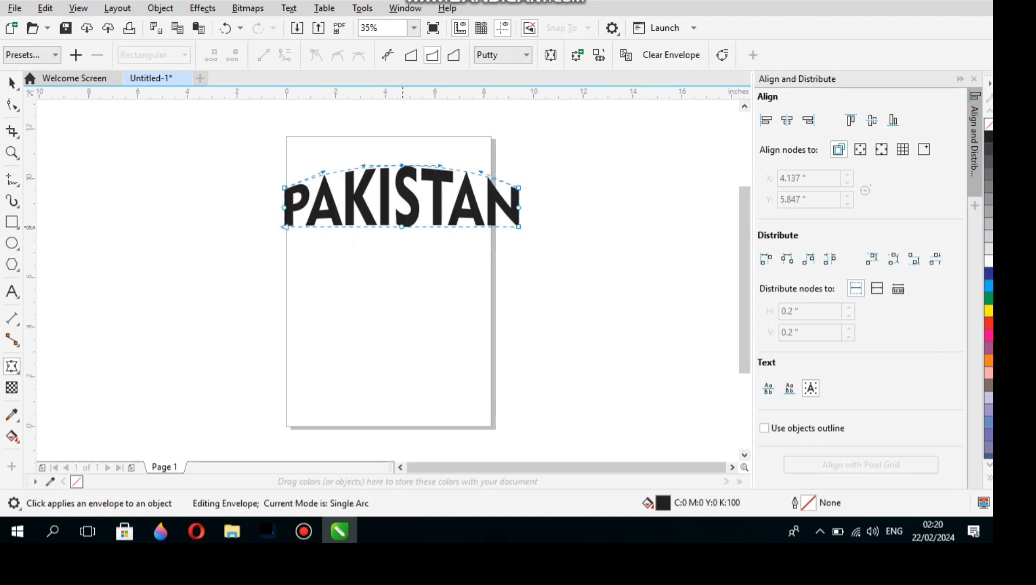
pyautogui.moveTo(401, 226); pyautogui.dragTo(402, 209)
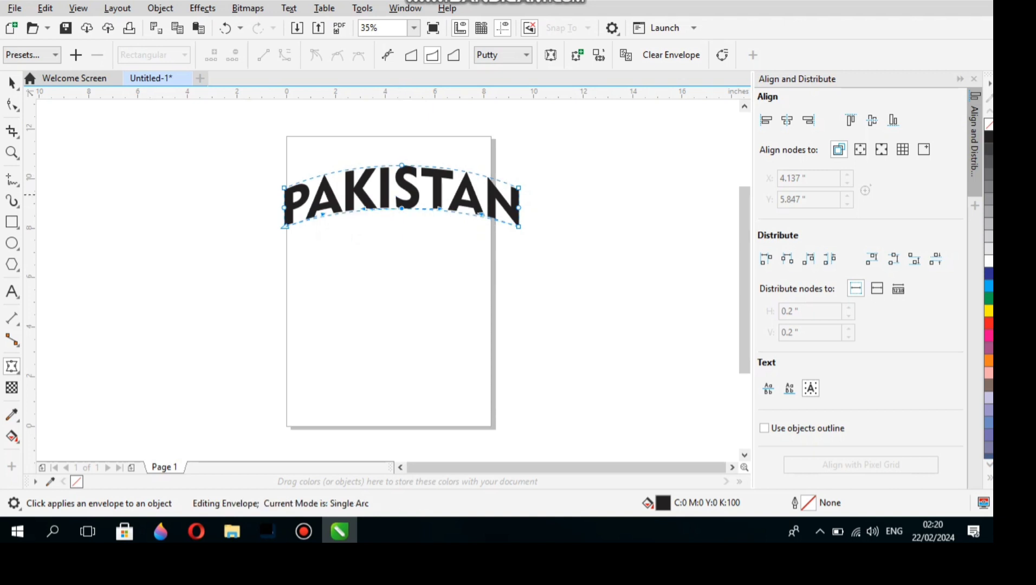
pyautogui.moveTo(402, 208); pyautogui.dragTo(402, 213)
pyautogui.press('space')
pyautogui.press('Escape')
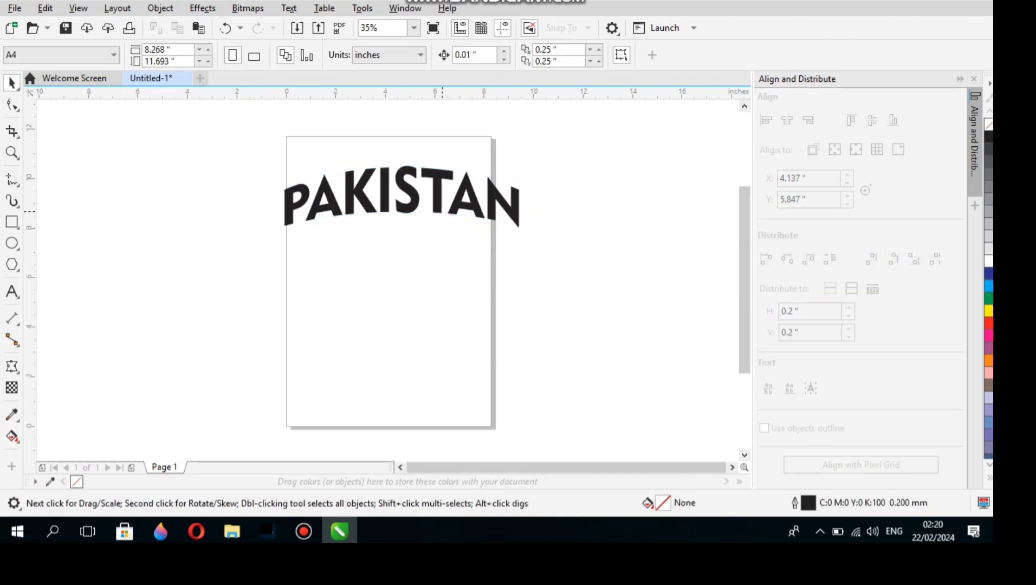
# Add an outside contour with 1 step and a 0.1 inch offset to the arched text
pyautogui.click(414, 196)
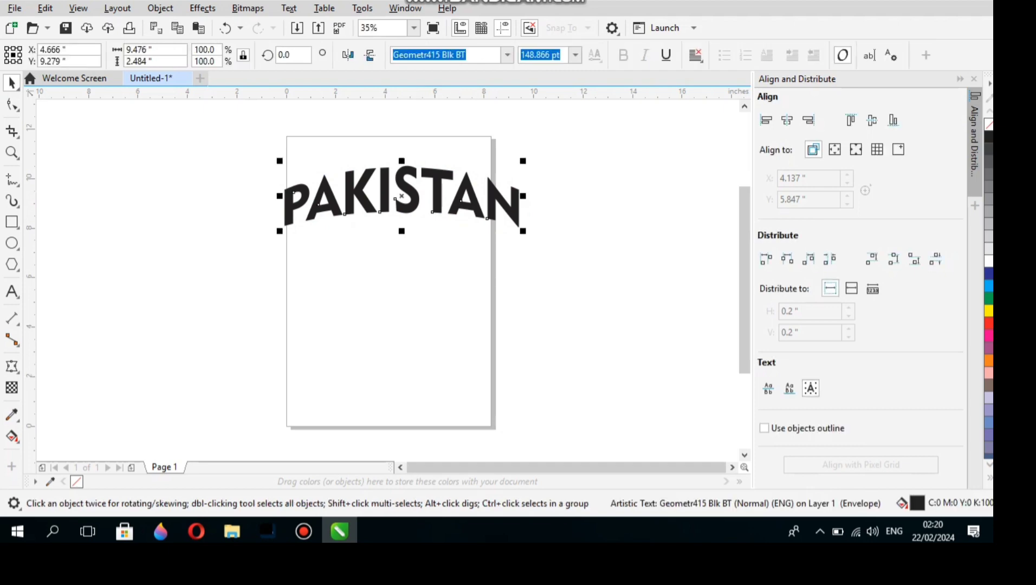
pyautogui.click(12, 366)
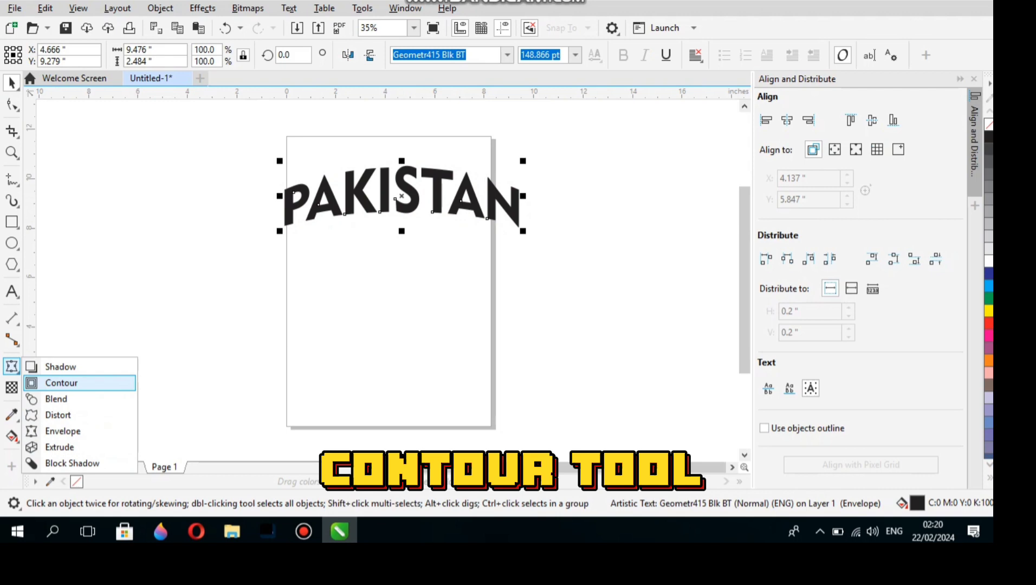
pyautogui.click(62, 383)
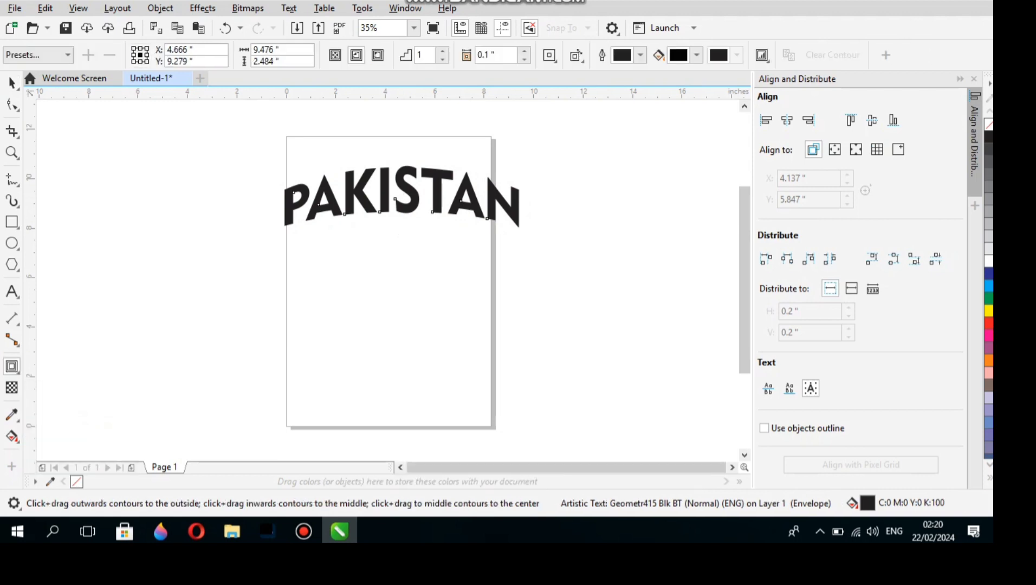
pyautogui.moveTo(293, 193); pyautogui.dragTo(282, 196)
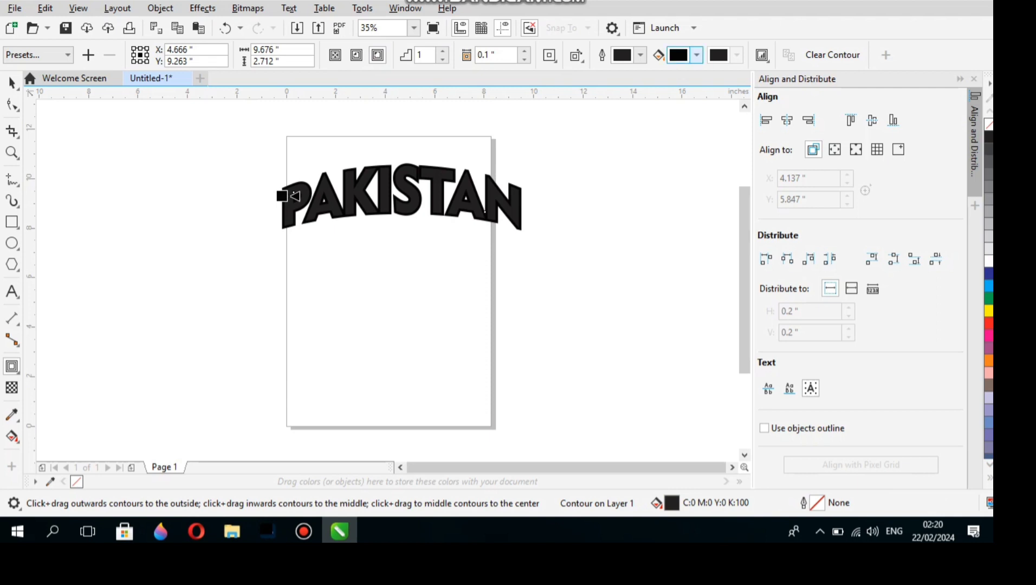
# Set the contour's fill colour to red, C0 M100 Y100 K0
pyautogui.click(697, 55)
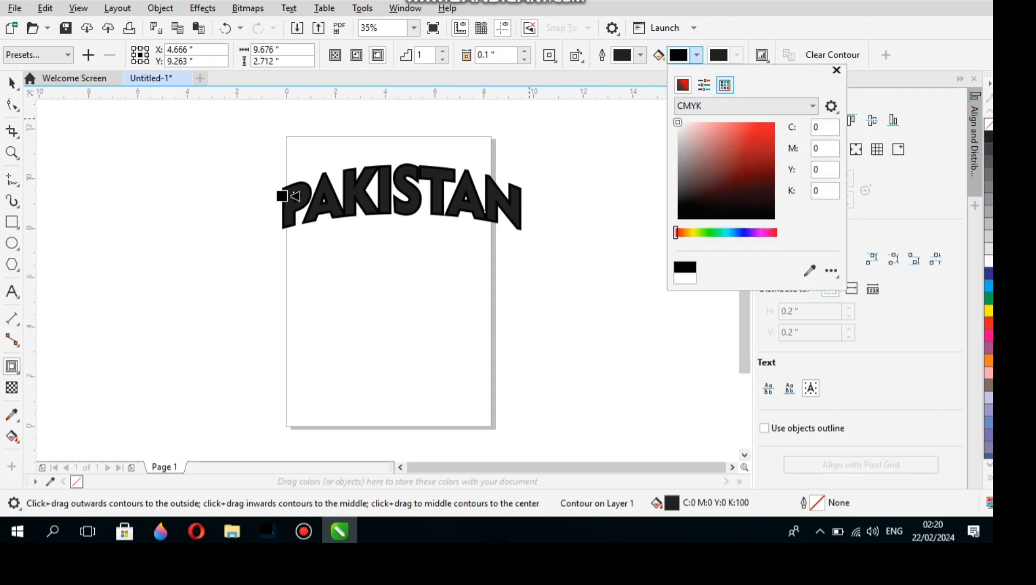
pyautogui.click(774, 122)
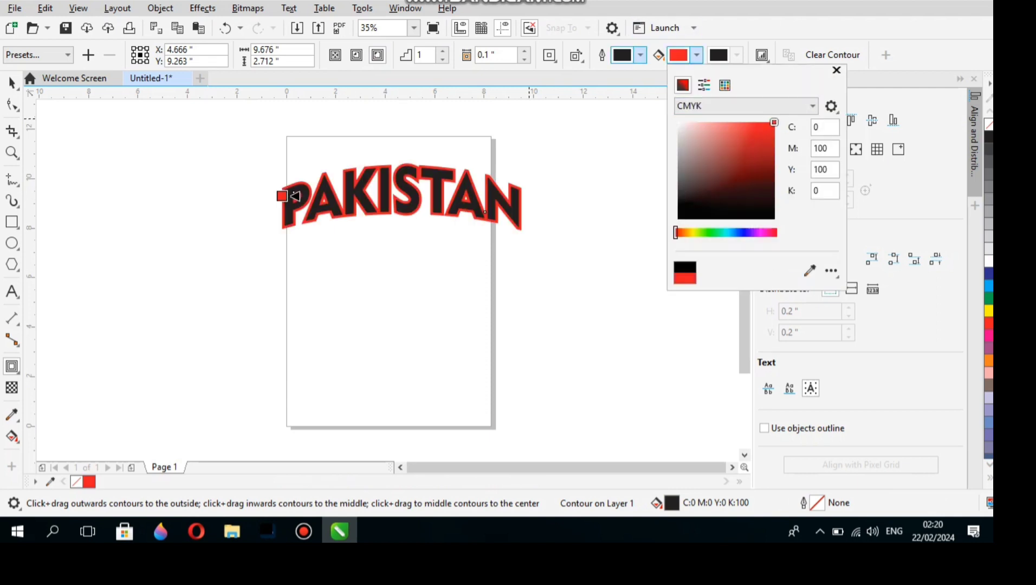
pyautogui.click(12, 82)
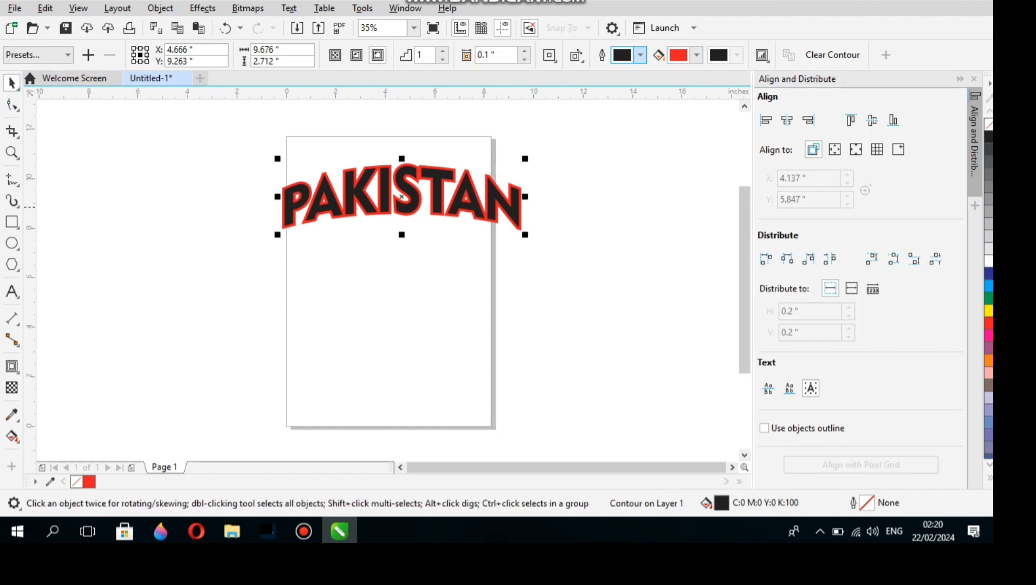
# Break the red contour apart from the PAKISTAN text
pyautogui.click(11, 152)
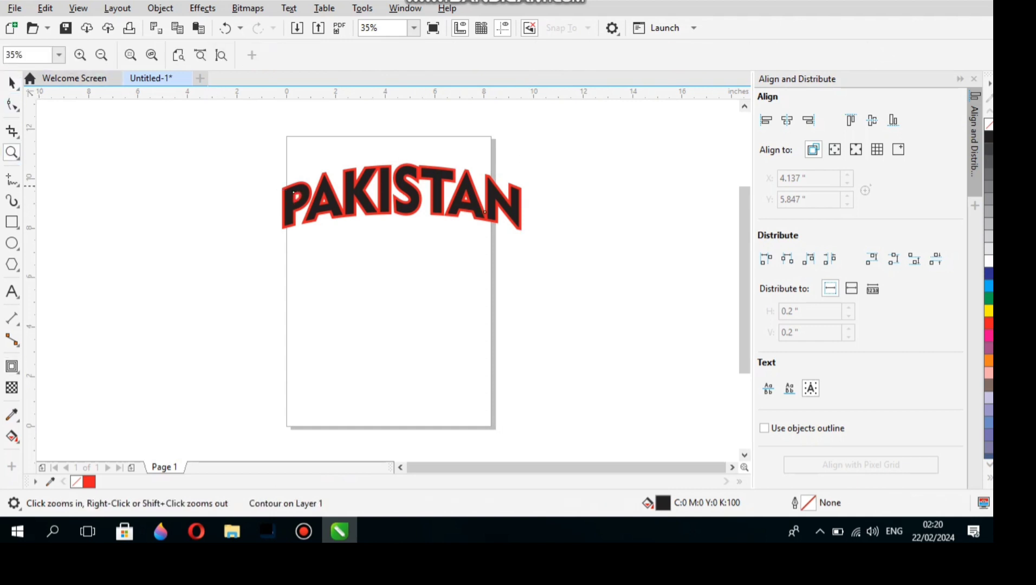
pyautogui.click(450, 213)
pyautogui.click(11, 82)
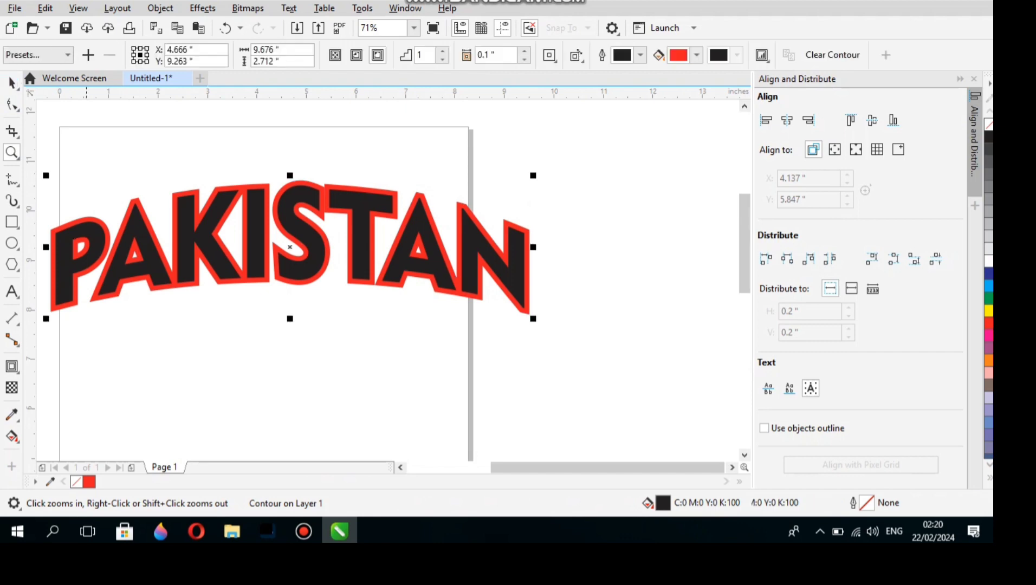
pyautogui.click(319, 147)
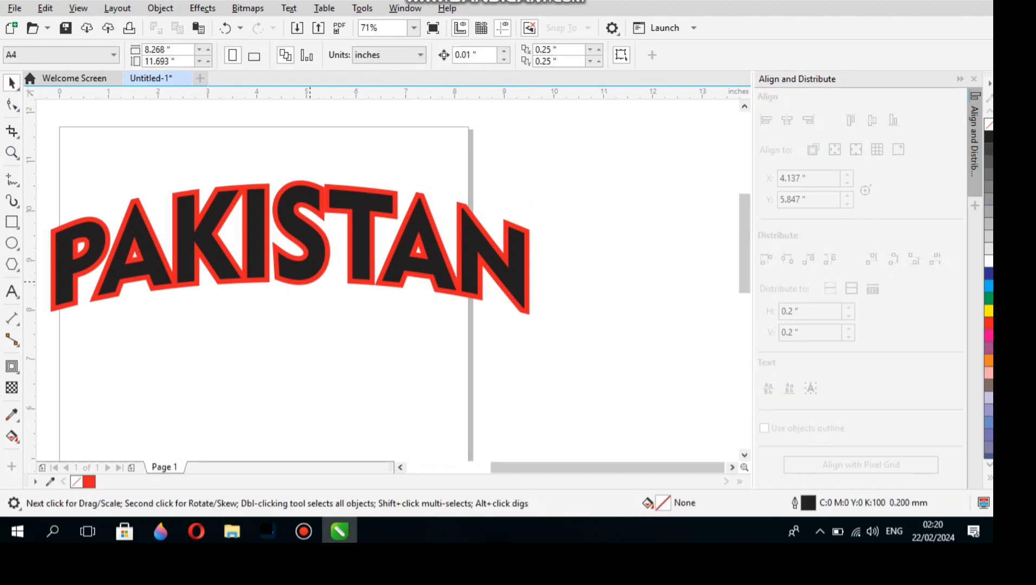
pyautogui.click(307, 283)
pyautogui.rightClick(307, 283)
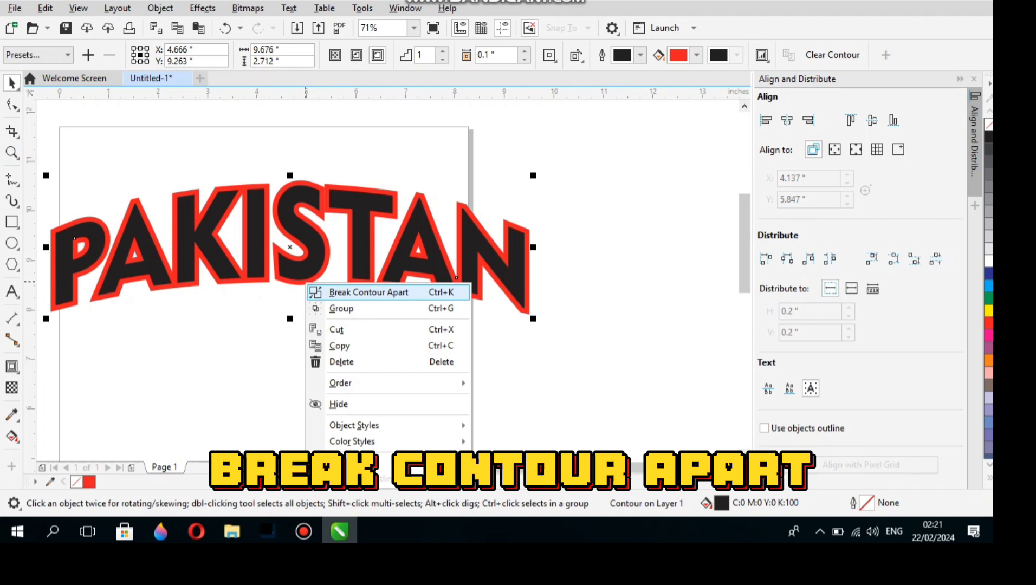
pyautogui.click(369, 293)
# Extrude the red contour shape straight downward, placing the vanishing point about 3.8 inches below its centre
pyautogui.click(12, 152)
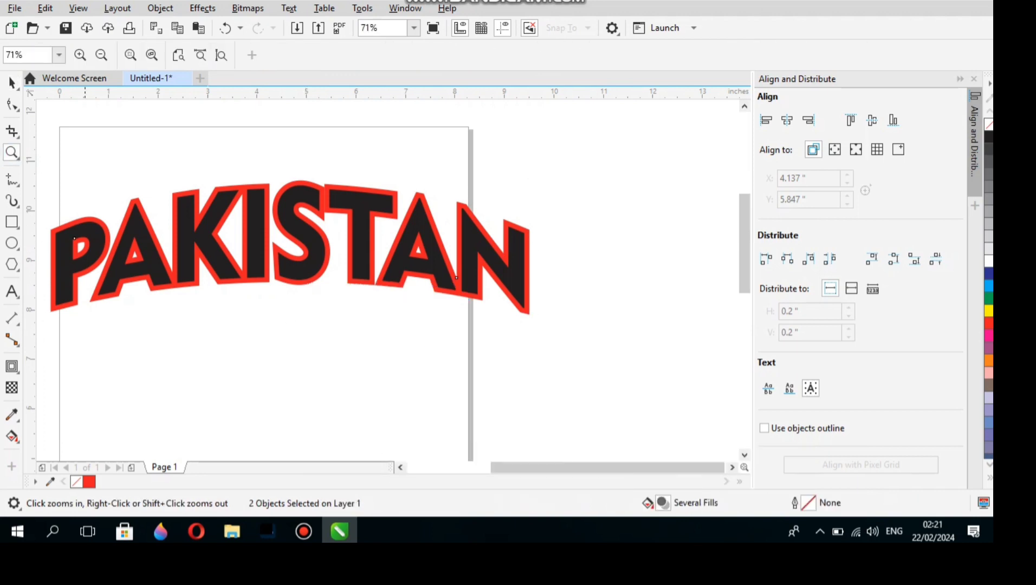
pyautogui.click(101, 55)
pyautogui.click(12, 82)
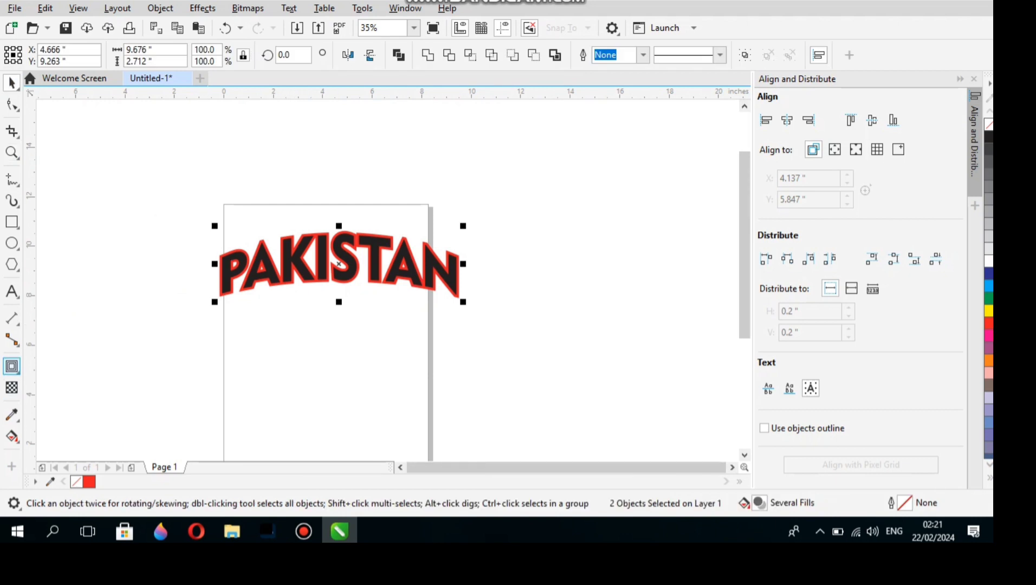
pyautogui.click(12, 367)
pyautogui.click(12, 366)
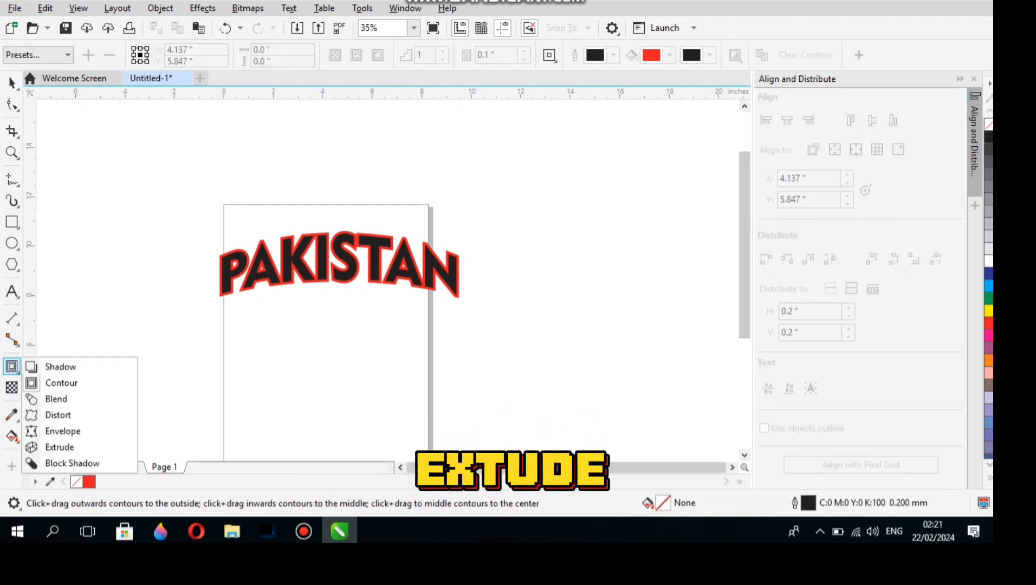
pyautogui.click(59, 448)
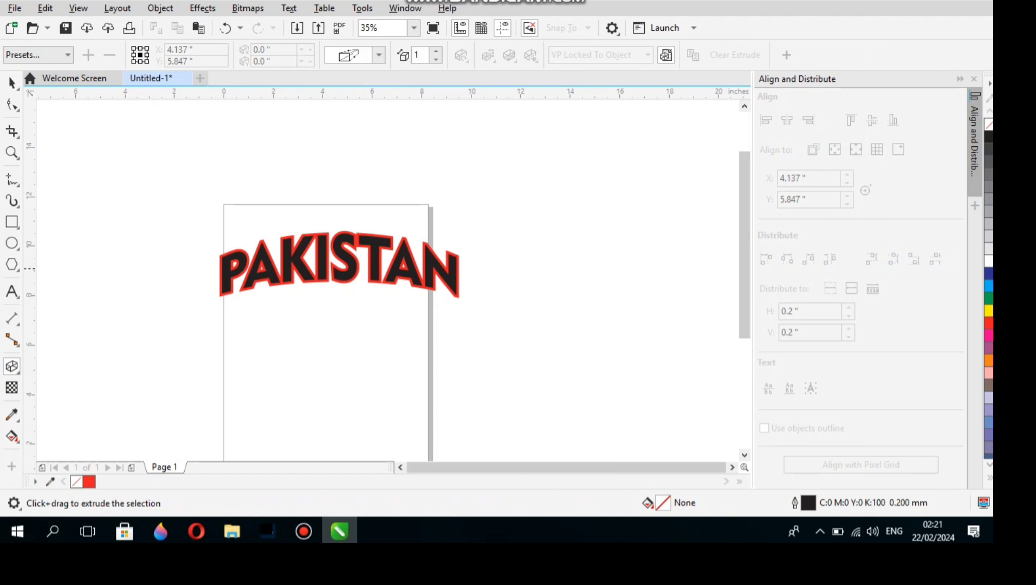
pyautogui.press('space')
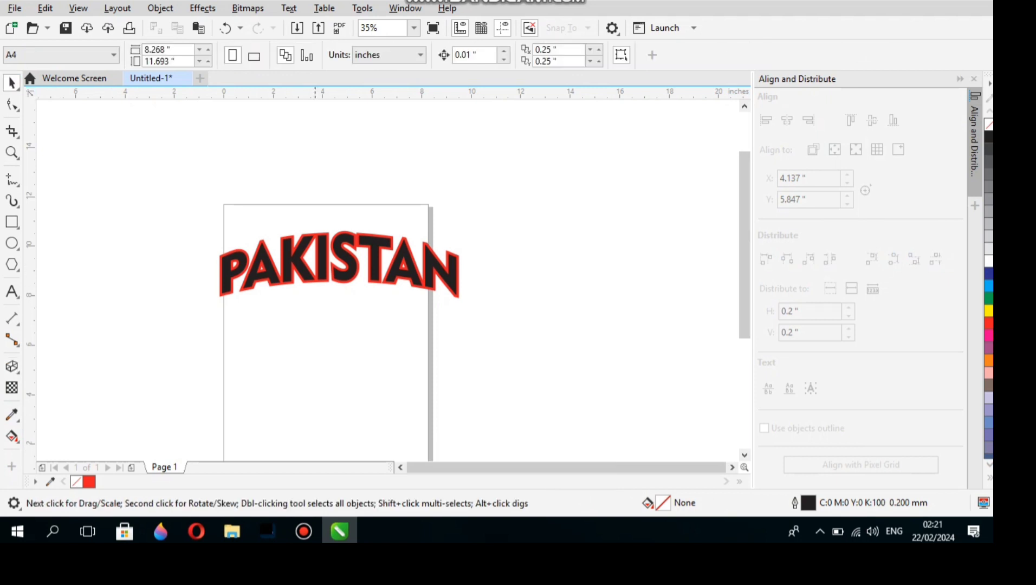
pyautogui.click(344, 283)
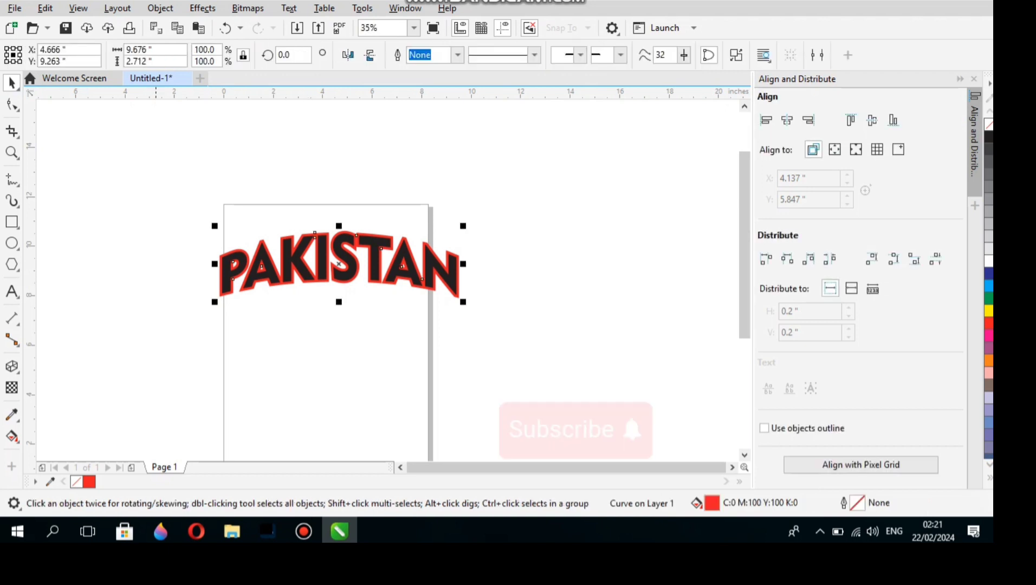
pyautogui.press('space')
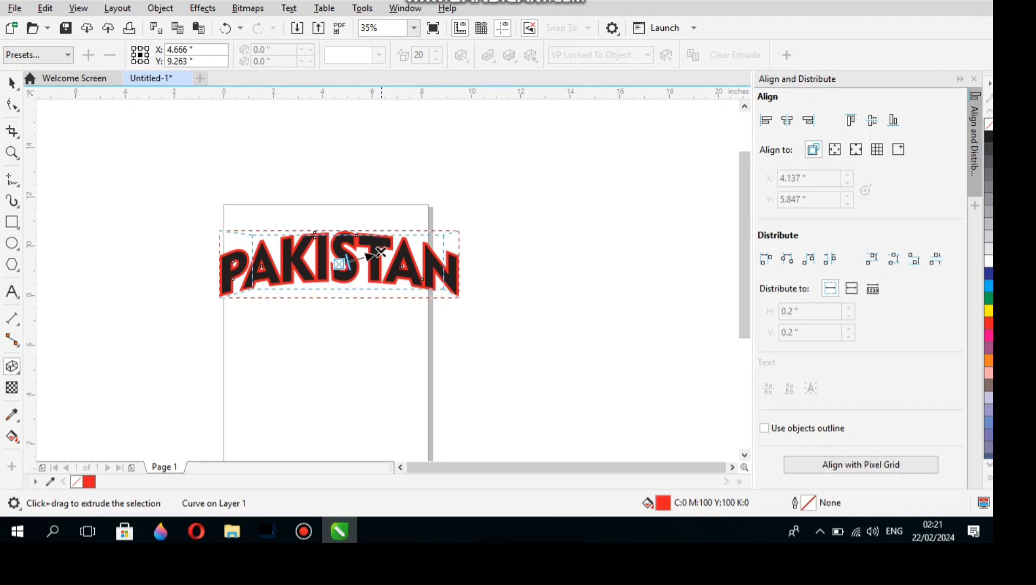
pyautogui.moveTo(373, 269); pyautogui.dragTo(338, 358)
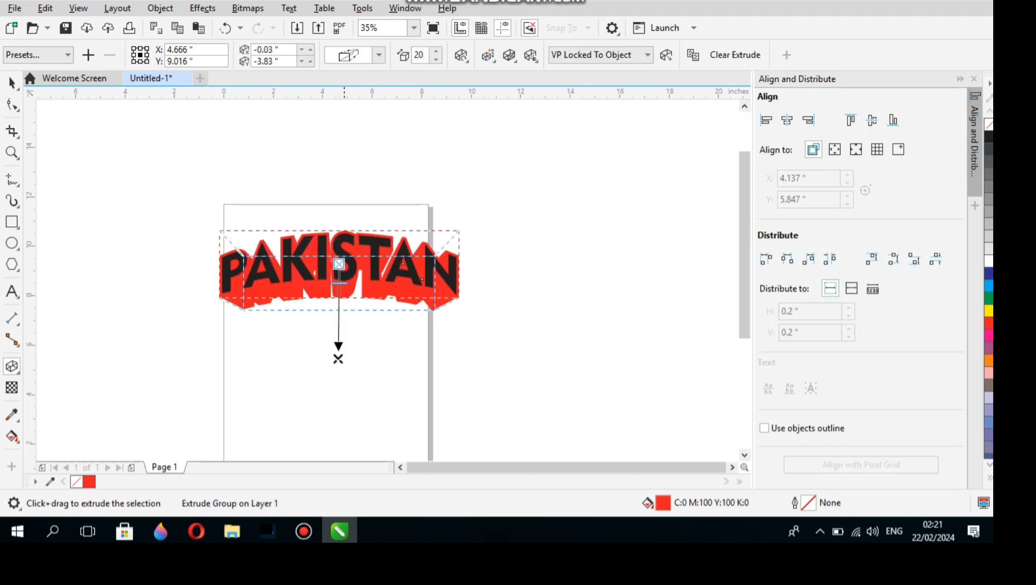
# Increase the extrusion depth to 42 and move its vanishing point up to about 2.6 inches below the shape's centre
pyautogui.moveTo(339, 283); pyautogui.dragTo(339, 305)
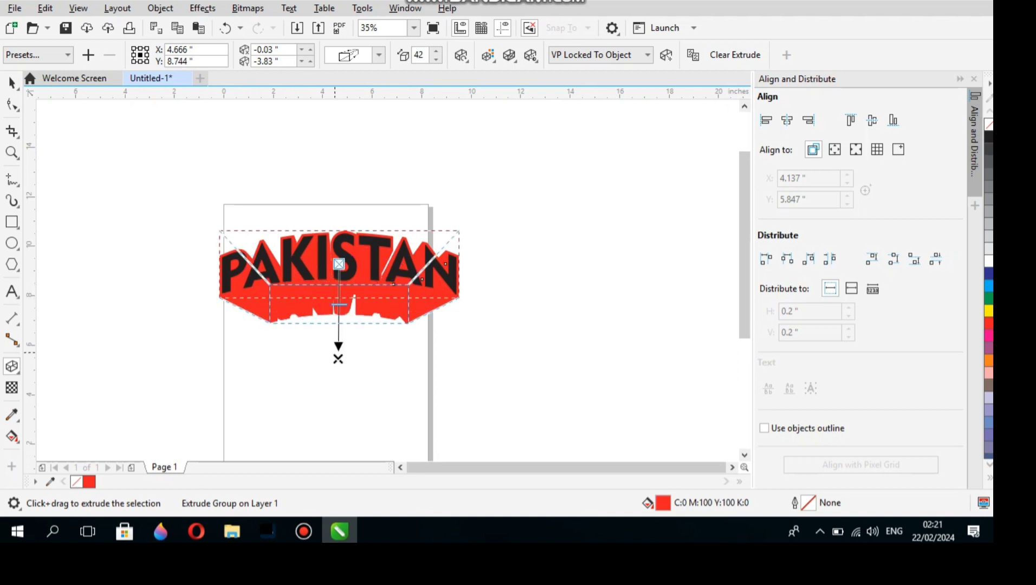
pyautogui.moveTo(339, 358); pyautogui.dragTo(338, 328)
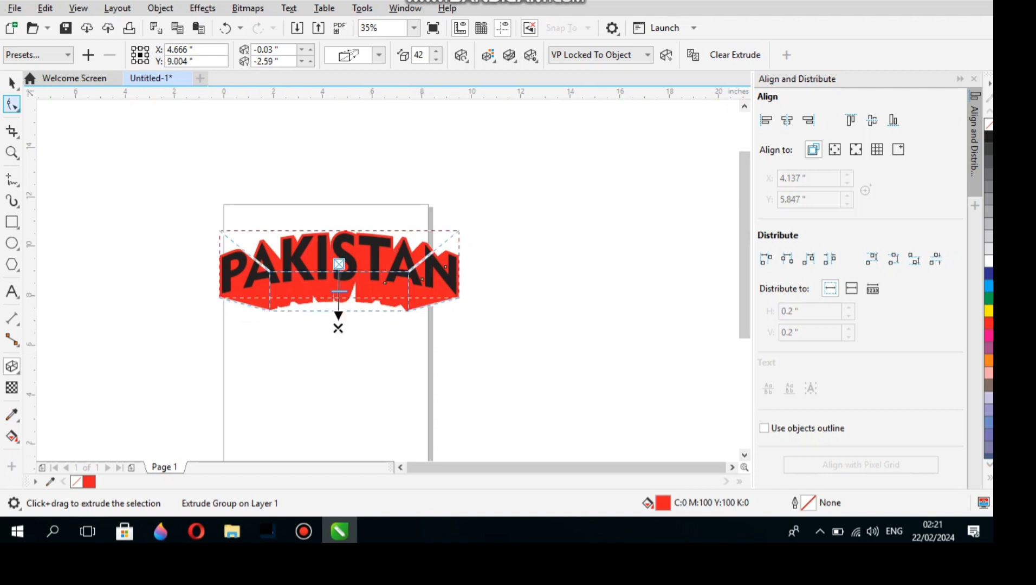
pyautogui.click(11, 82)
pyautogui.press('Escape')
pyautogui.click(310, 296)
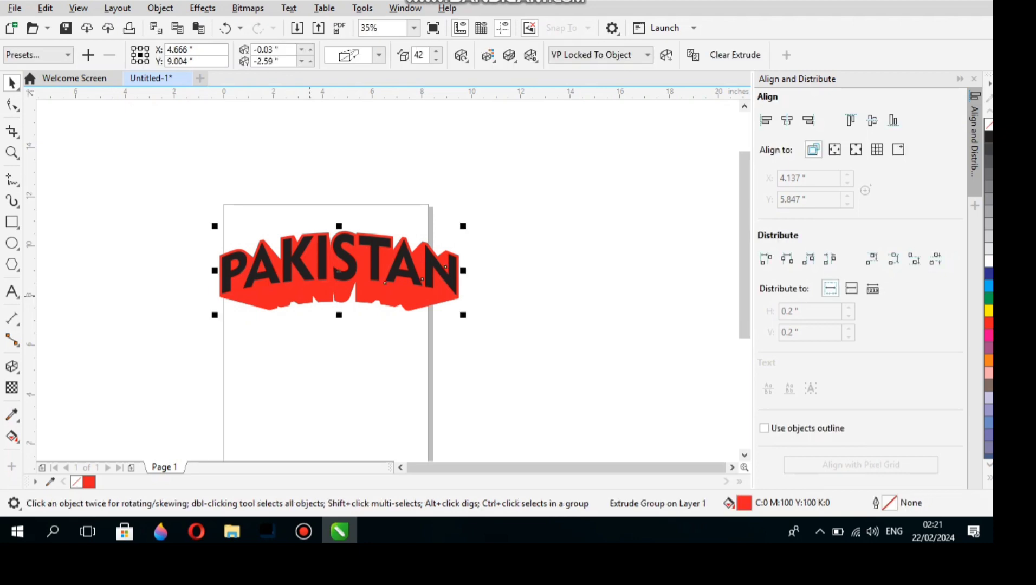
pyautogui.press('Escape')
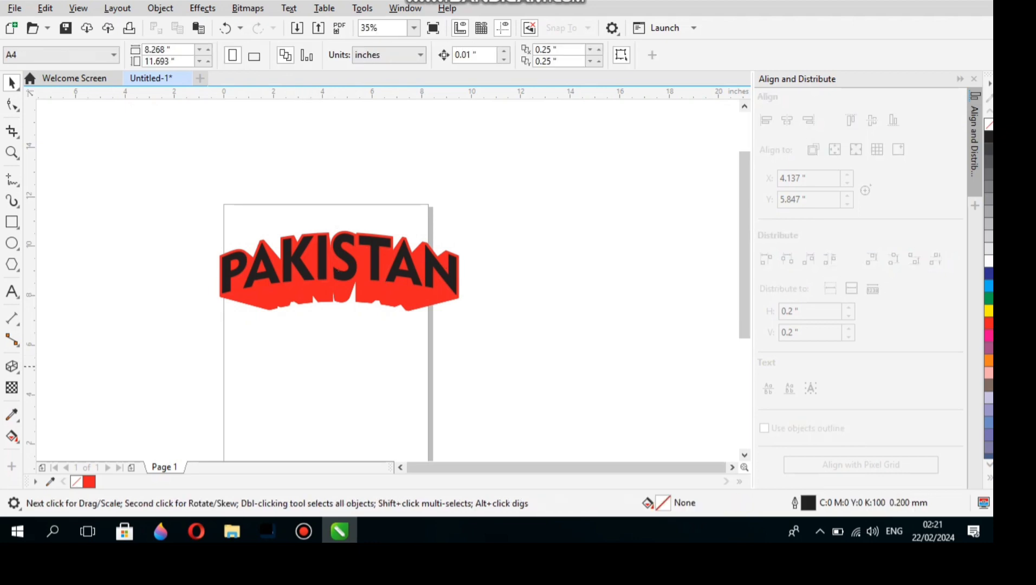
# Break the red extrude group apart and weld its two parts into a single shape
pyautogui.click(278, 296)
pyautogui.rightClick(276, 296)
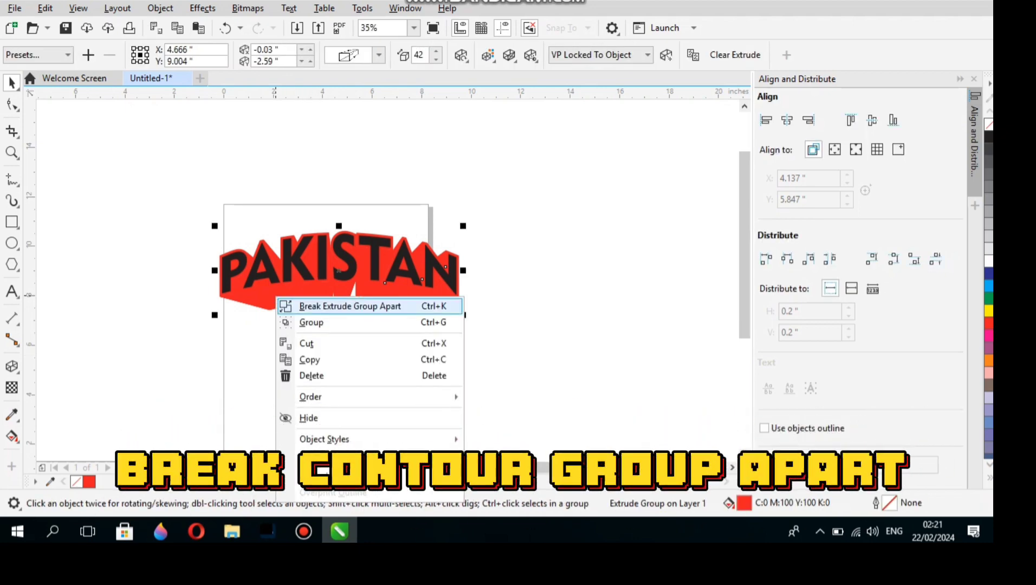
pyautogui.click(325, 306)
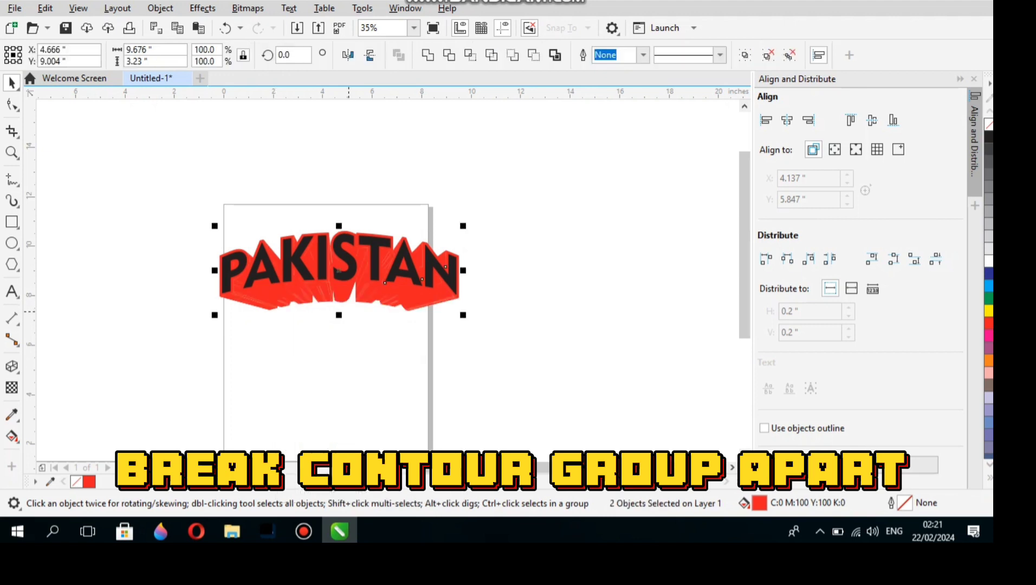
pyautogui.click(428, 55)
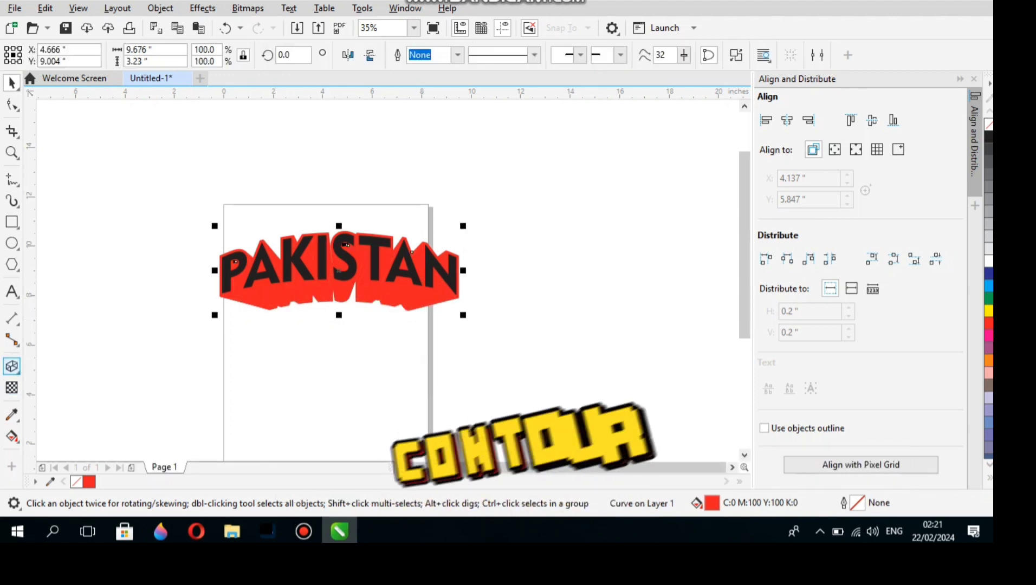
# Add a one-step outside contour of 0.1 inch around the welded red shape, with a black fill of C75 M68 Y65 K90
pyautogui.click(12, 366)
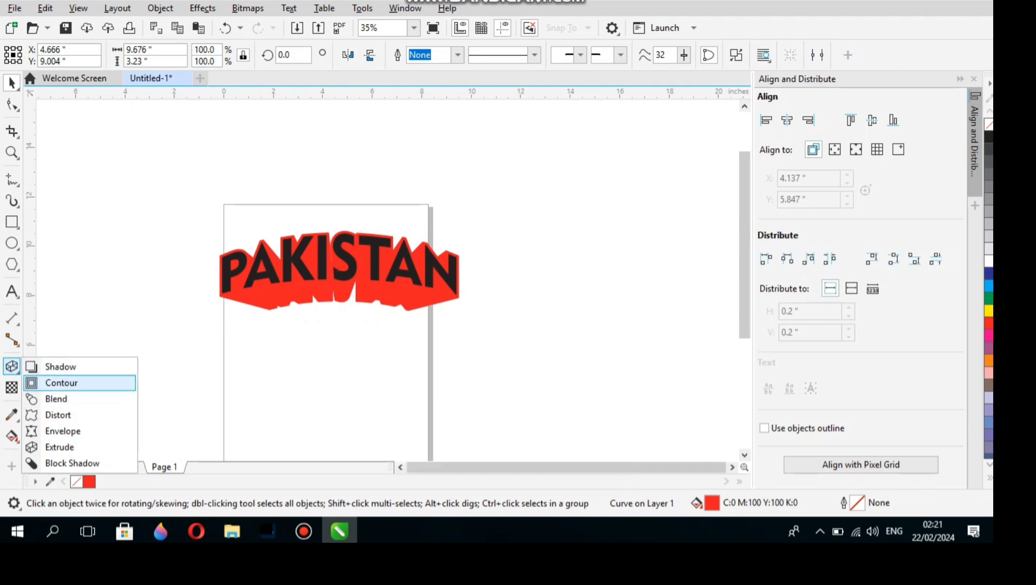
pyautogui.click(61, 383)
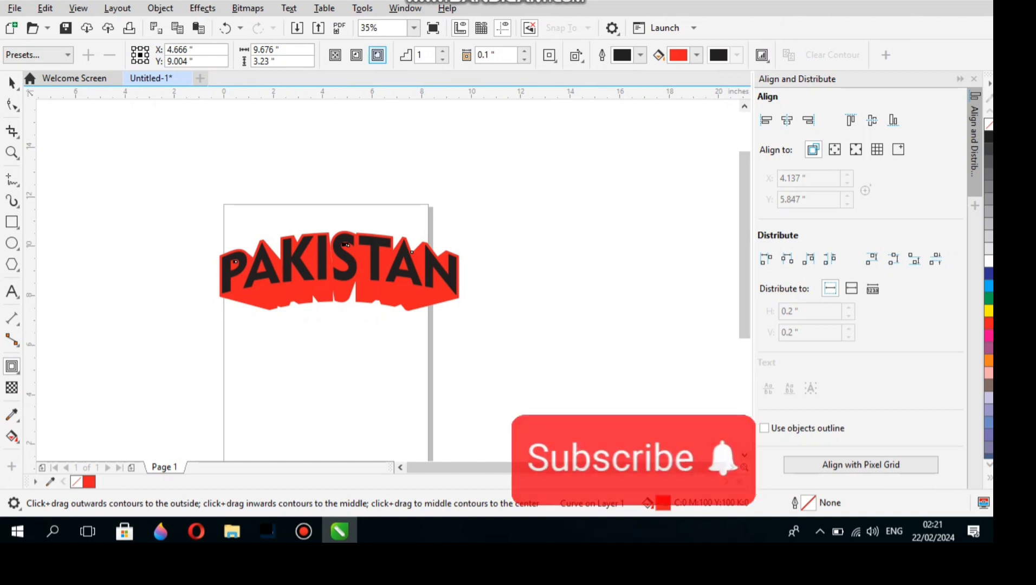
pyautogui.click(378, 55)
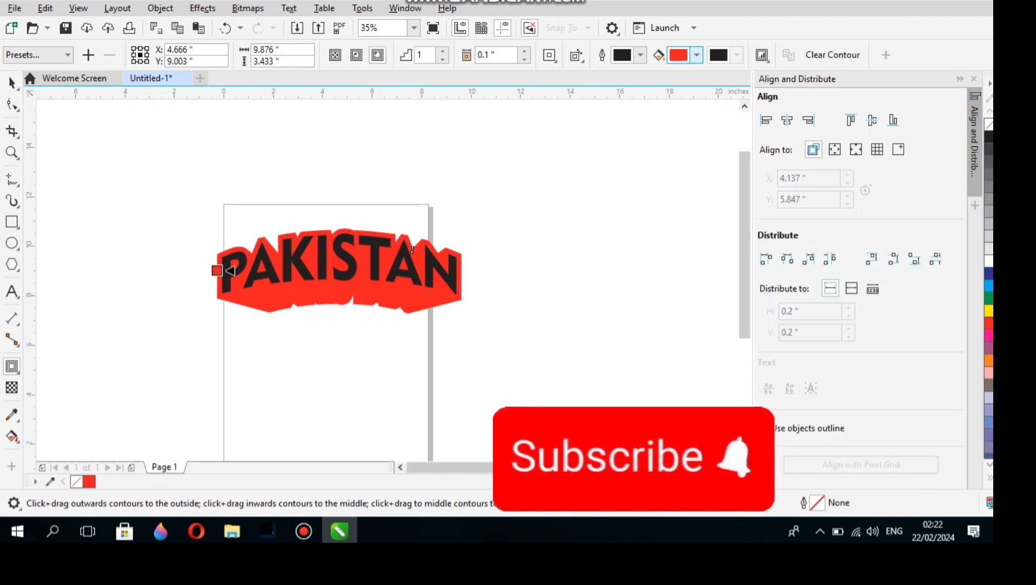
pyautogui.click(697, 55)
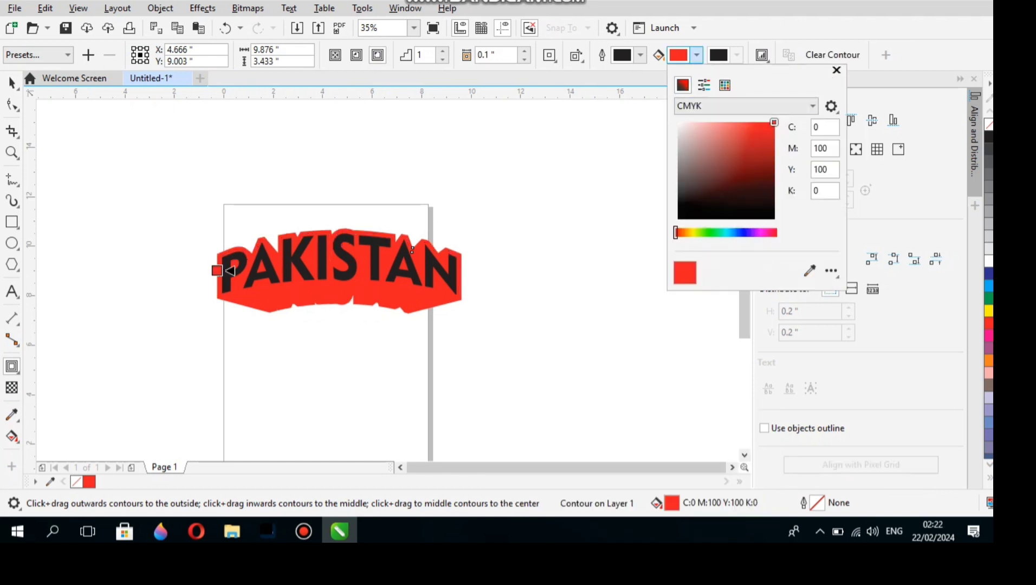
pyautogui.click(774, 219)
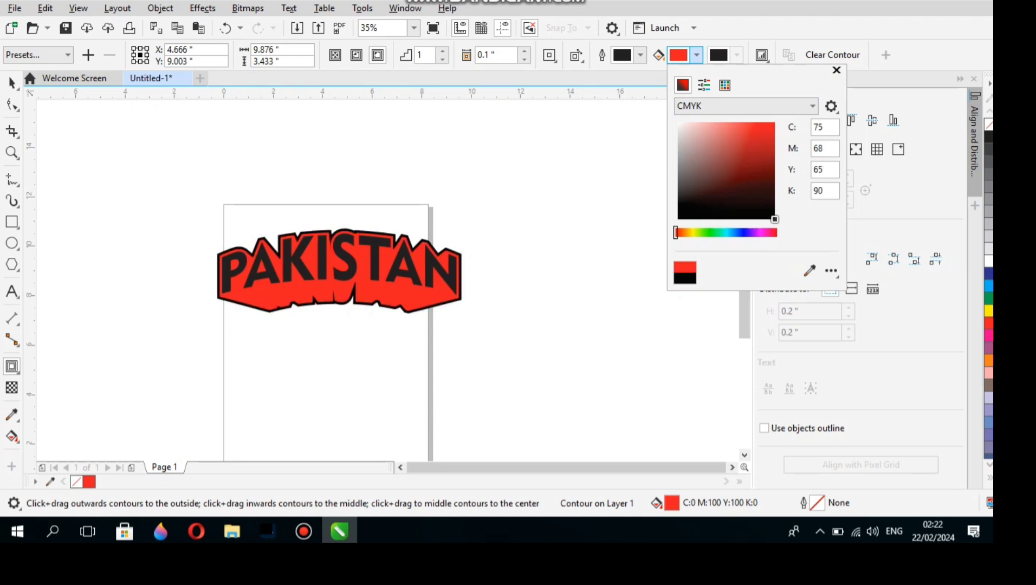
pyautogui.click(640, 55)
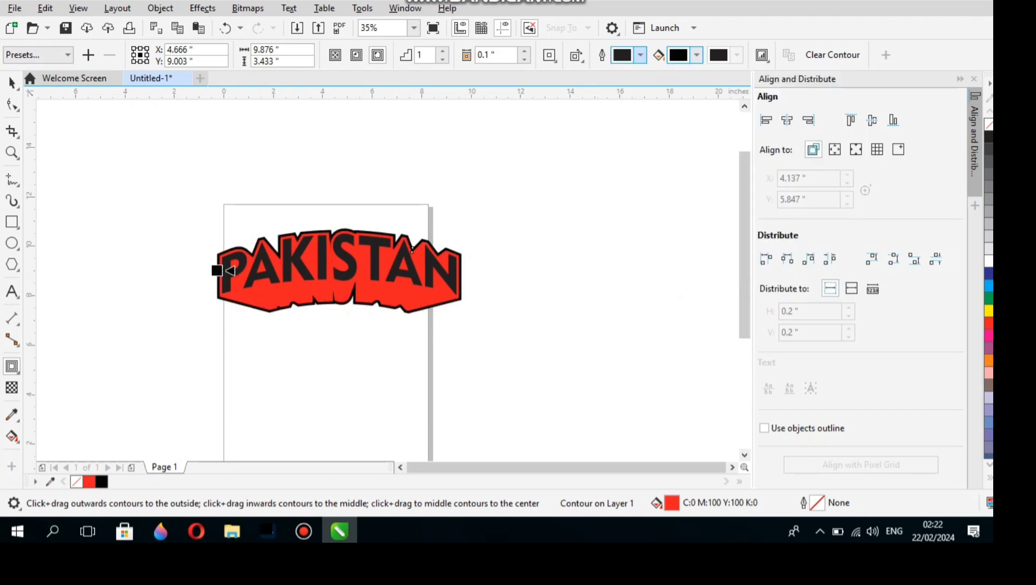
pyautogui.press('space')
pyautogui.press('Escape')
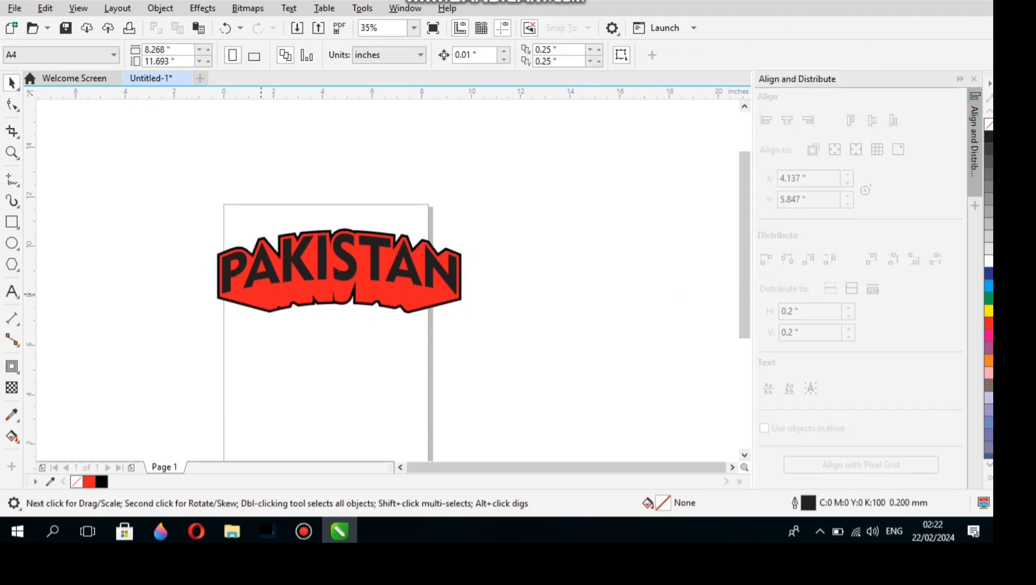
# Fill the welded red shape with white, and group it with its contour and the PAKISTAN text
pyautogui.click(338, 269)
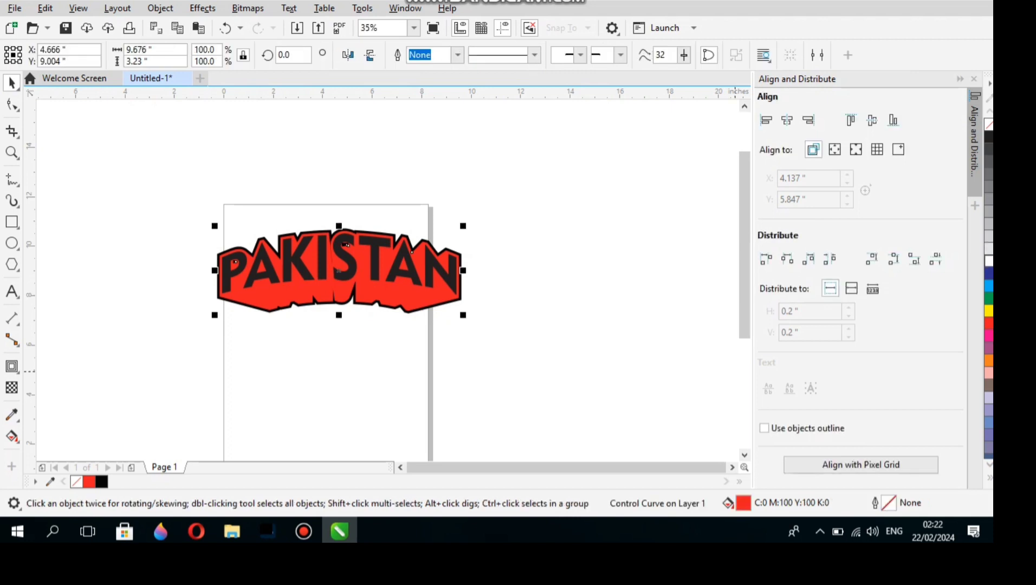
pyautogui.click(989, 260)
pyautogui.moveTo(165, 209); pyautogui.dragTo(477, 328)
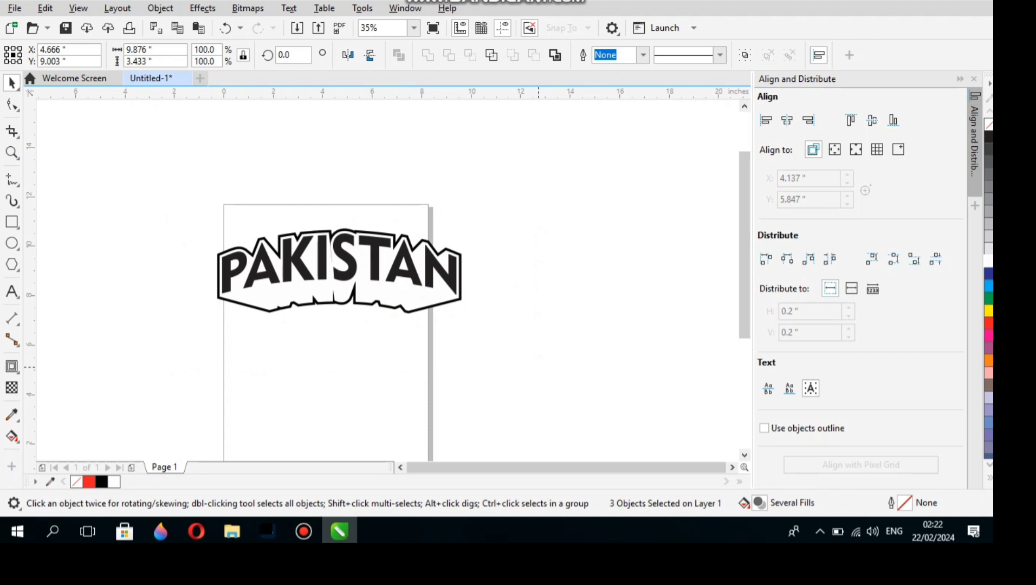
pyautogui.hotkey('ctrl', 'g')
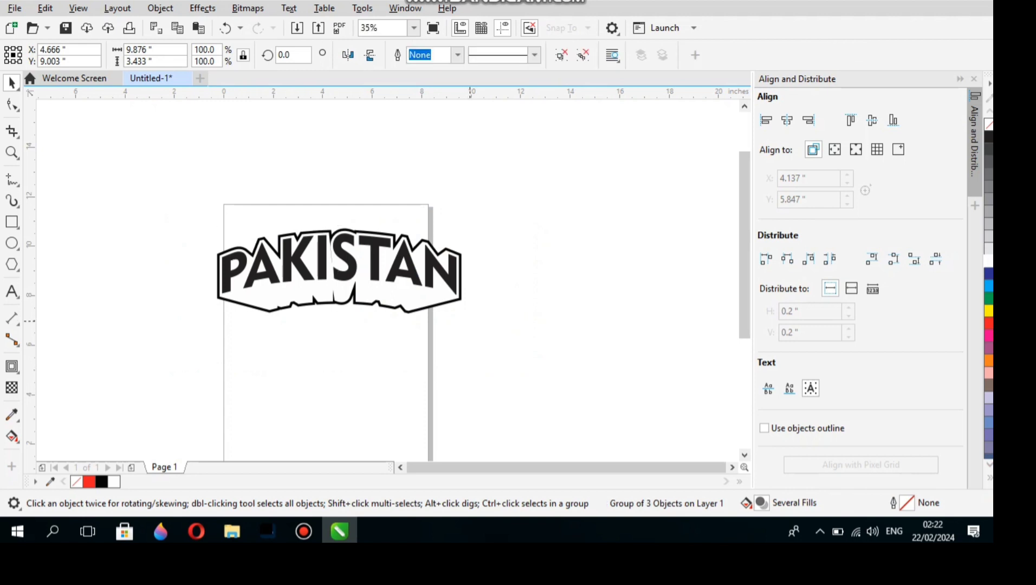
# Scale the PAKISTAN group to about 7.2 inches wide and move it off the page to the right
pyautogui.moveTo(467, 319); pyautogui.dragTo(591, 410)
pyautogui.moveTo(585, 356); pyautogui.dragTo(400, 295)
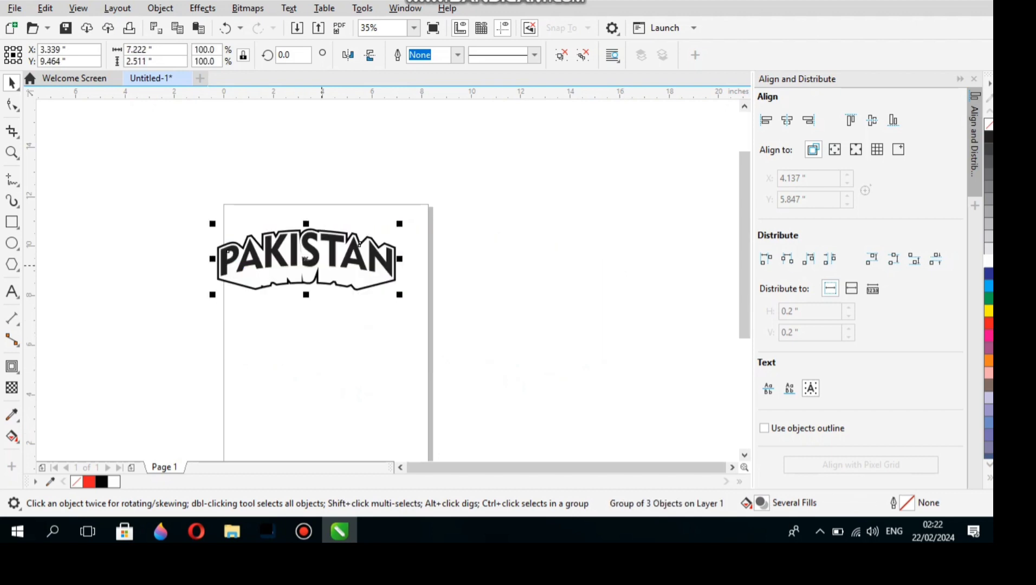
pyautogui.moveTo(359, 244); pyautogui.dragTo(636, 249)
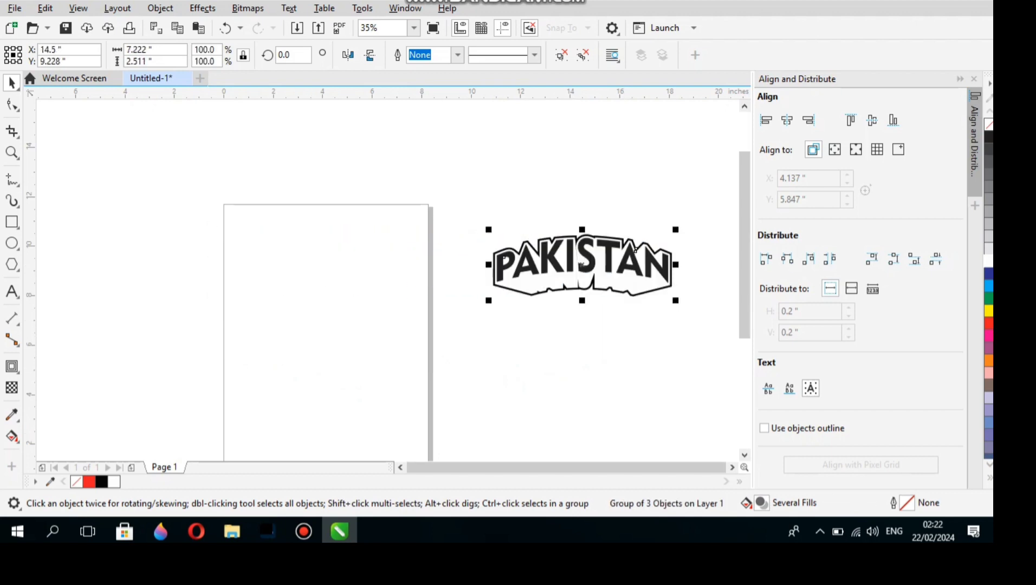
pyautogui.press('Escape')
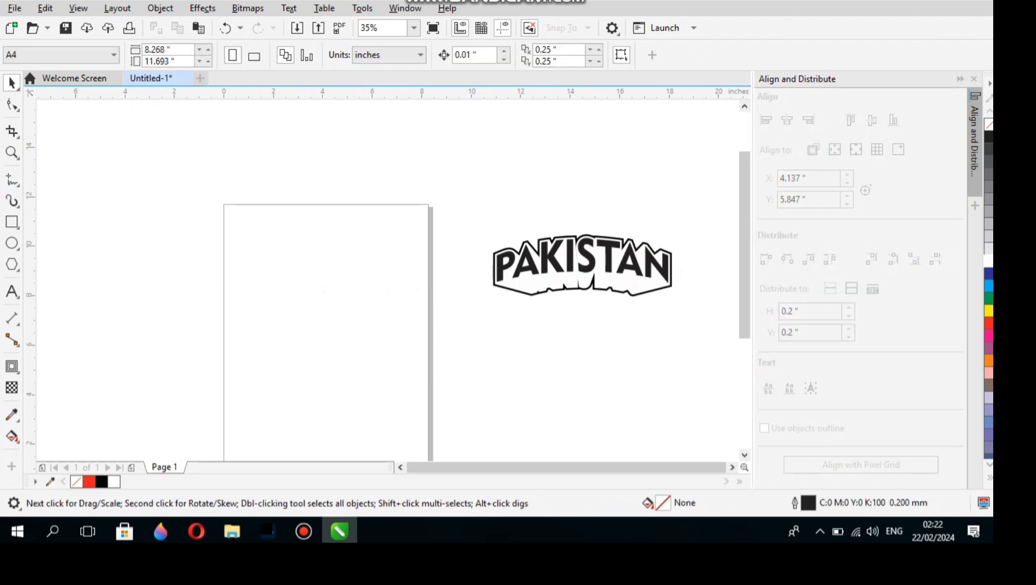
# Switch the A4 page to landscape and create a rectangle matching the full page size
pyautogui.doubleClick(12, 221)
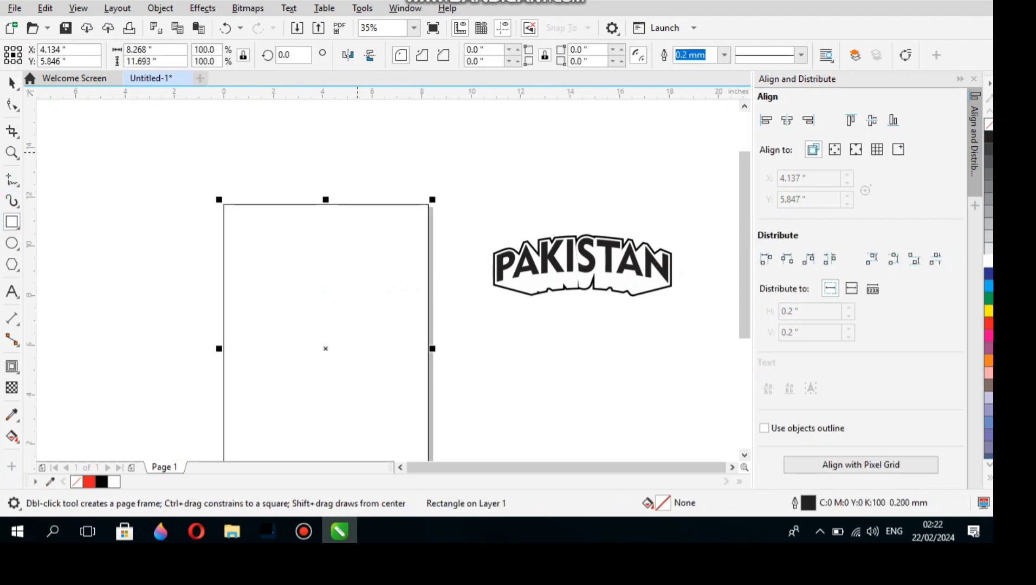
pyautogui.press('Escape')
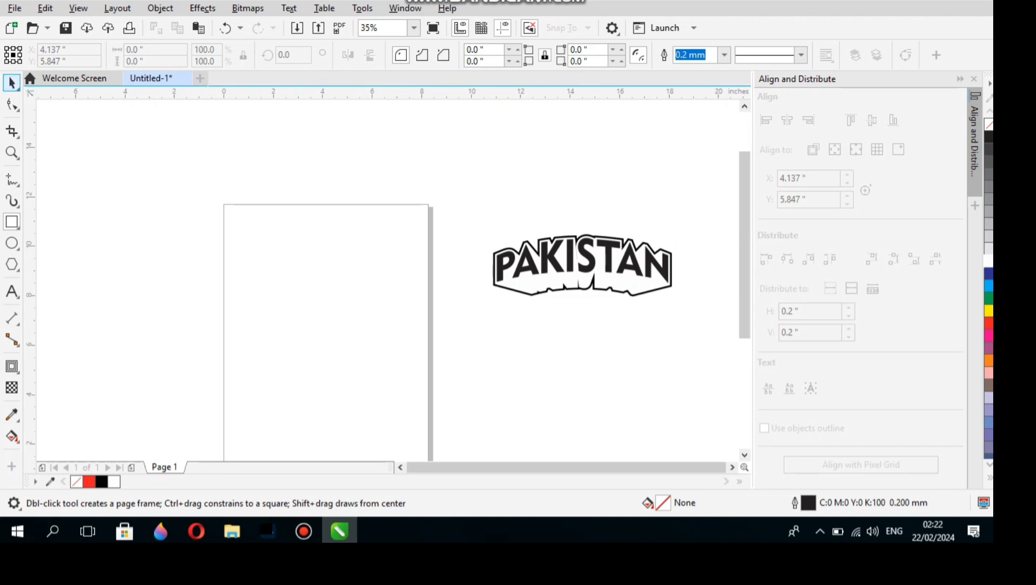
pyautogui.click(12, 82)
pyautogui.click(254, 55)
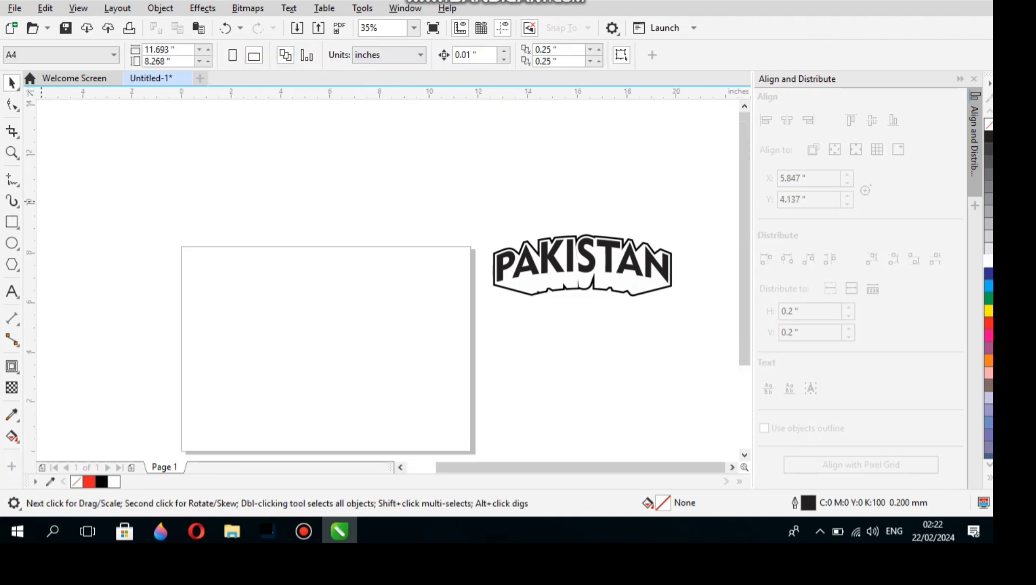
pyautogui.doubleClick(12, 221)
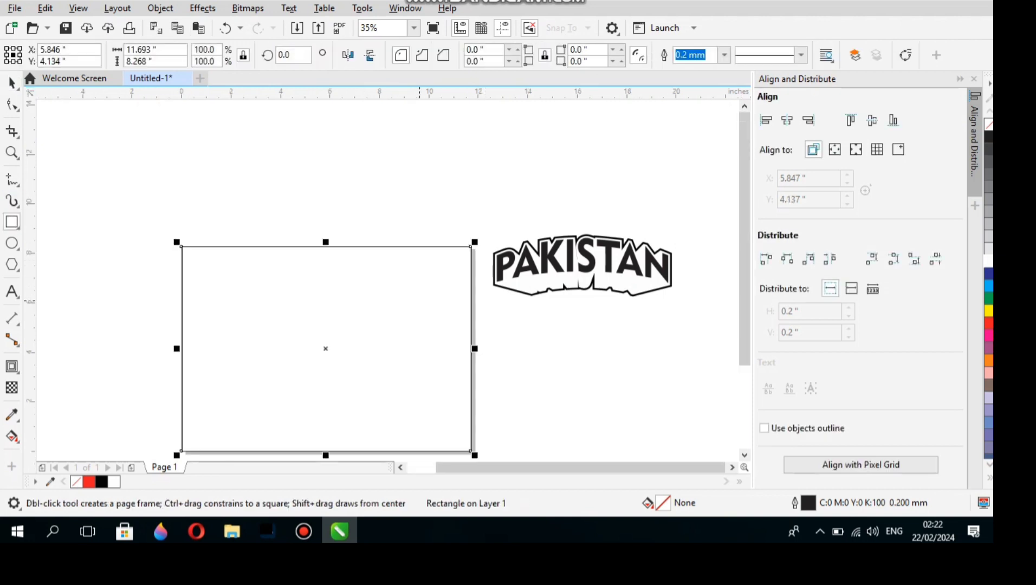
pyautogui.click(12, 83)
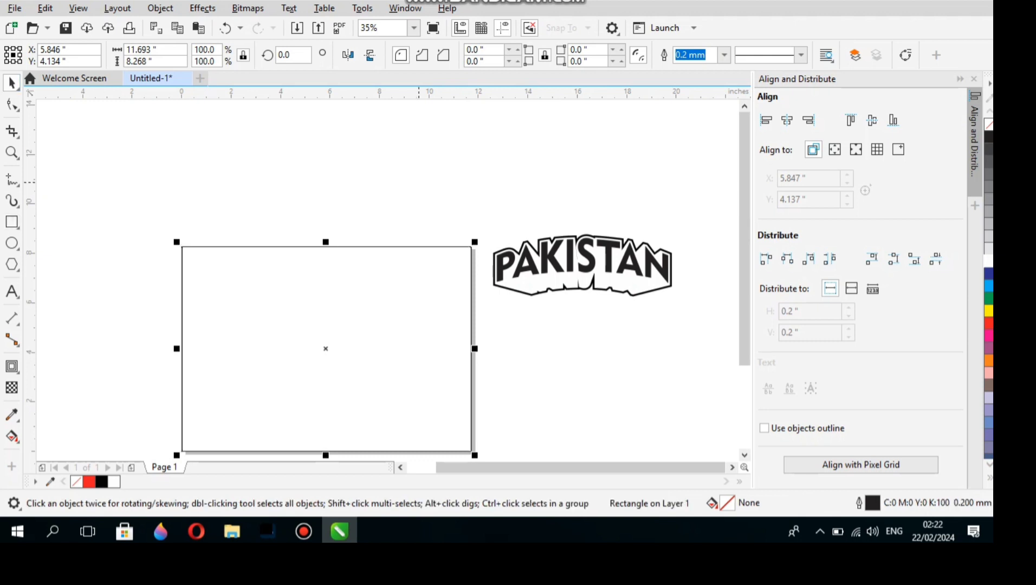
# Move the PAKISTAN group onto the page and fill the page-sized rectangle with yellow, C0 M0 Y100 K0
pyautogui.moveTo(582, 266); pyautogui.dragTo(323, 315)
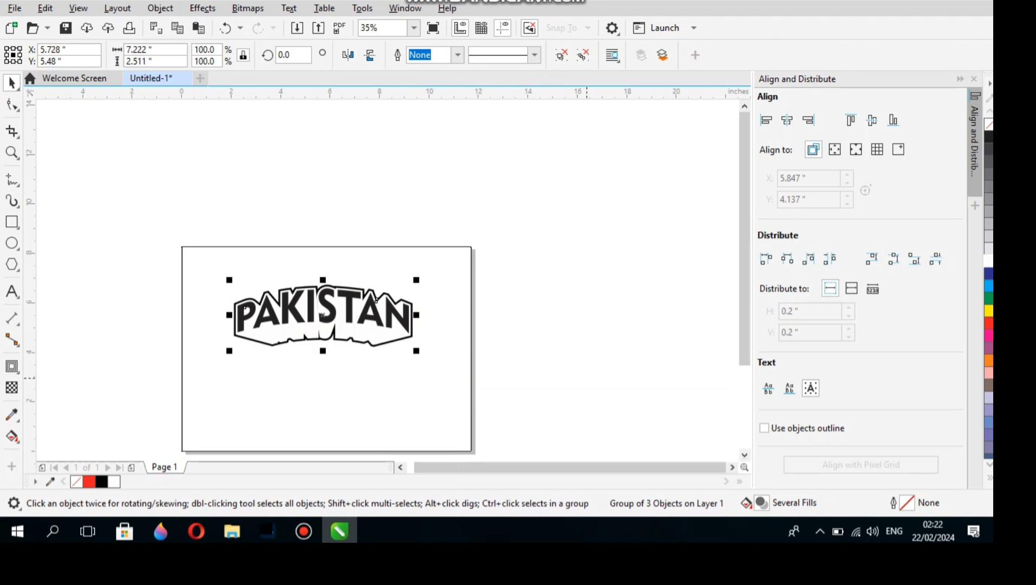
pyautogui.scroll(2, 376, 300)
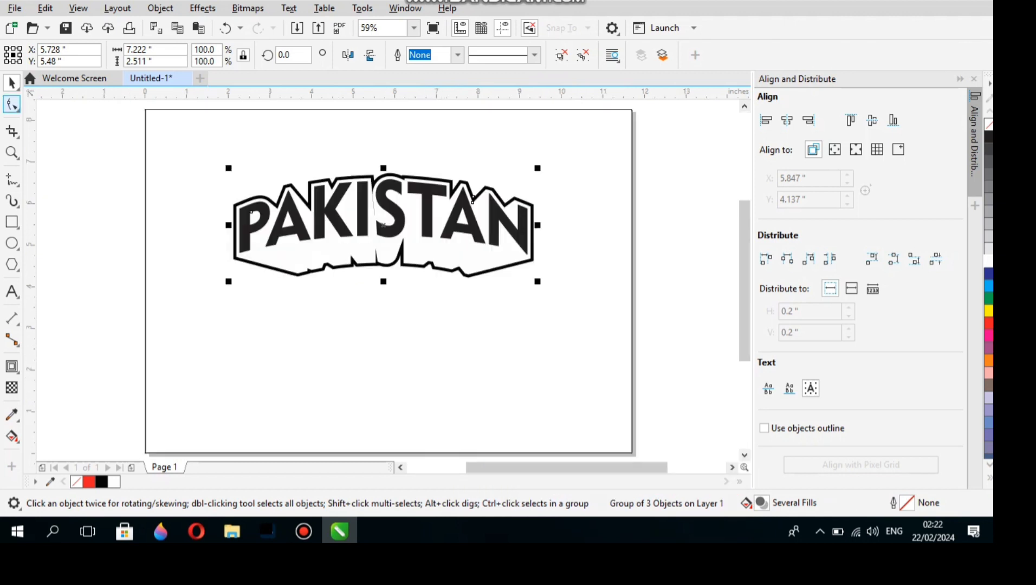
pyautogui.click(254, 391)
pyautogui.click(458, 454)
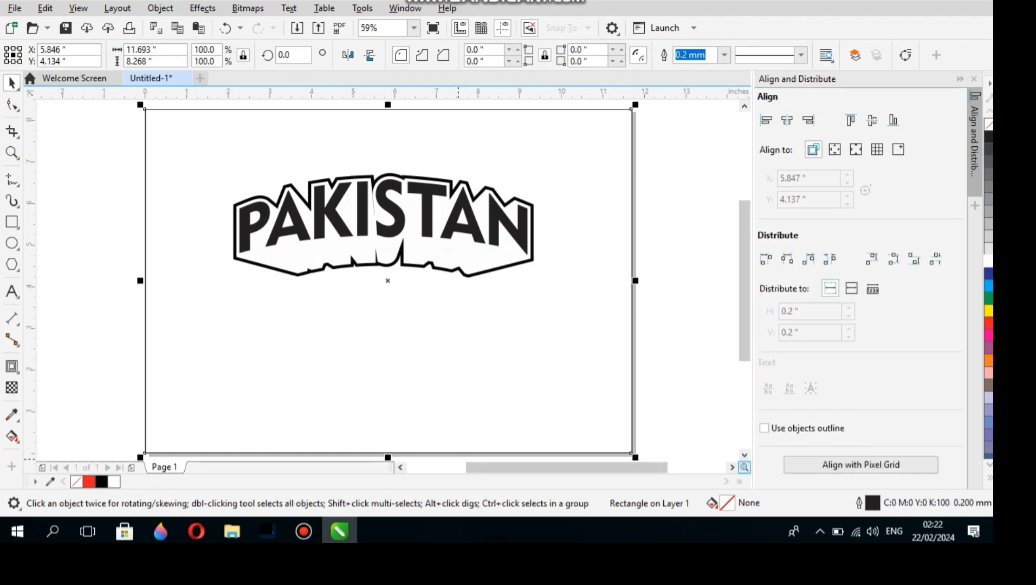
pyautogui.click(989, 310)
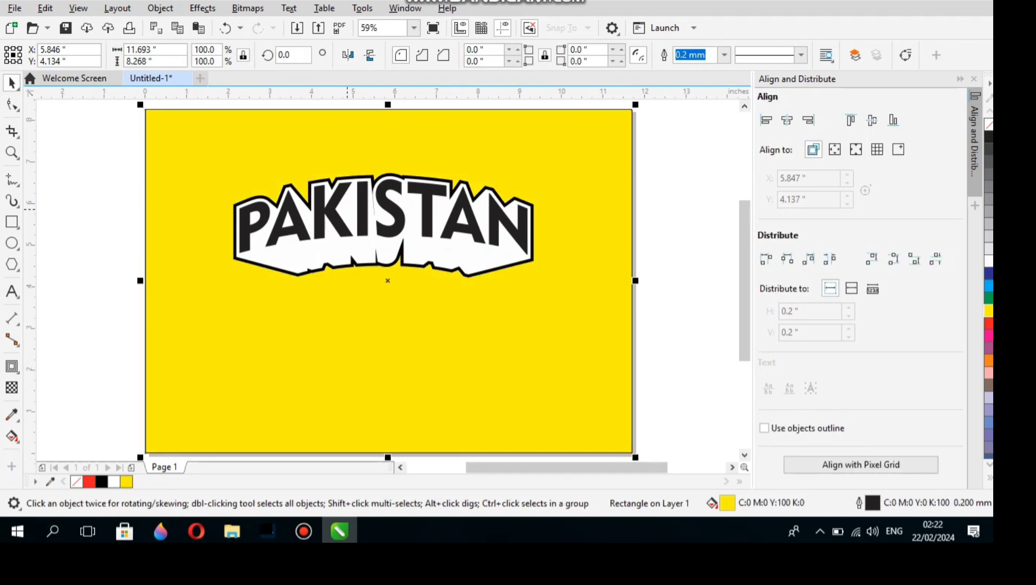
# Centre the PAKISTAN group horizontally and vertically on the yellow rectangle
pyautogui.click(473, 199)
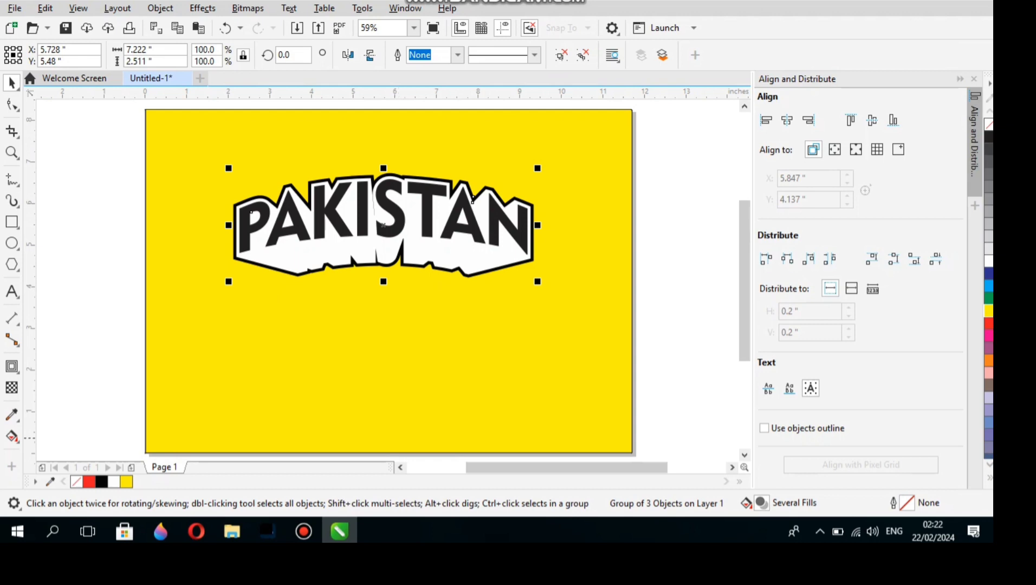
pyautogui.hotkey('ctrl', 'a')
pyautogui.hotkey('ctrl', 'shift', 'a')
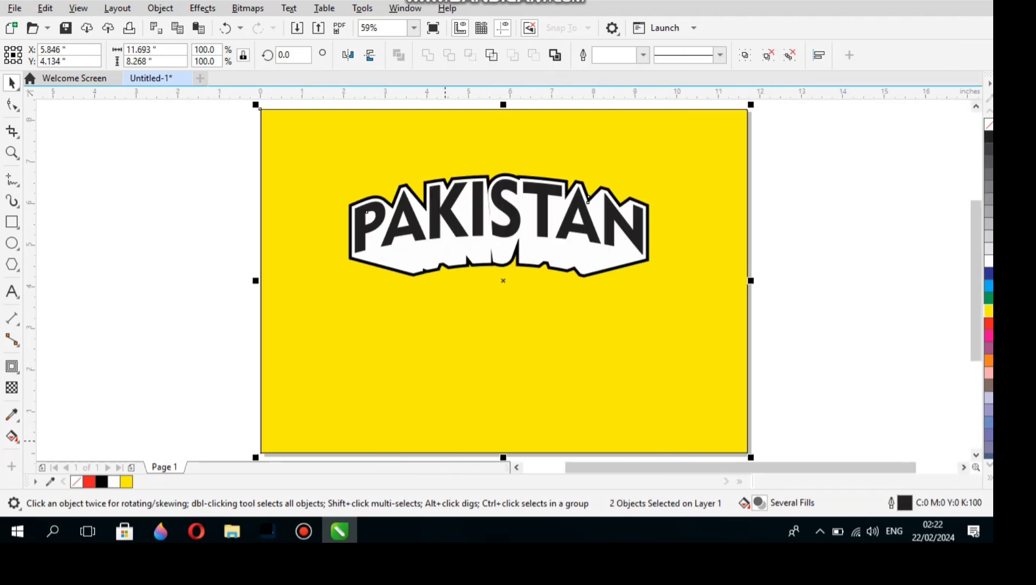
pyautogui.hotkey('ctrl', 'shift', 'a')
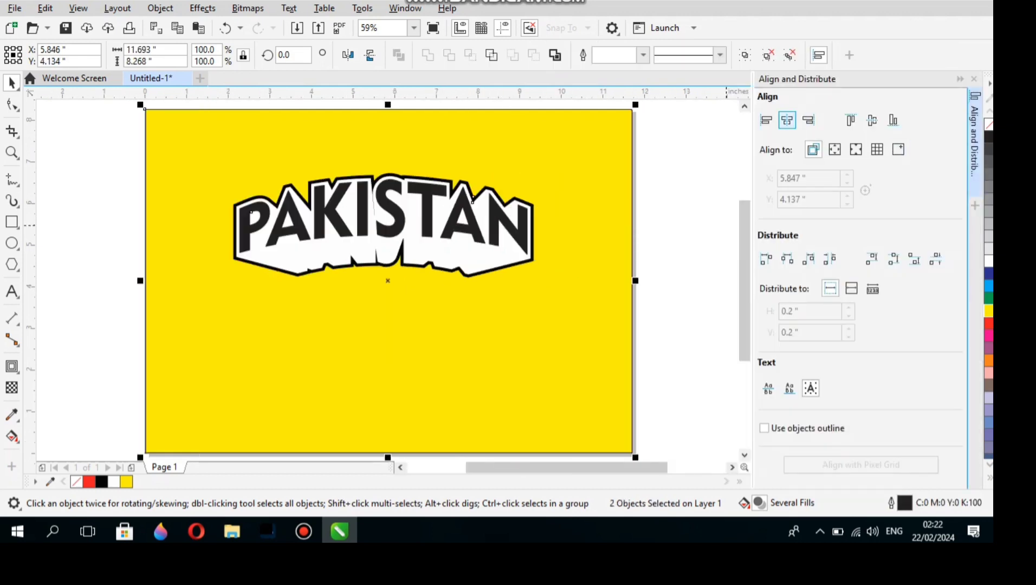
pyautogui.click(787, 120)
pyautogui.press('e')
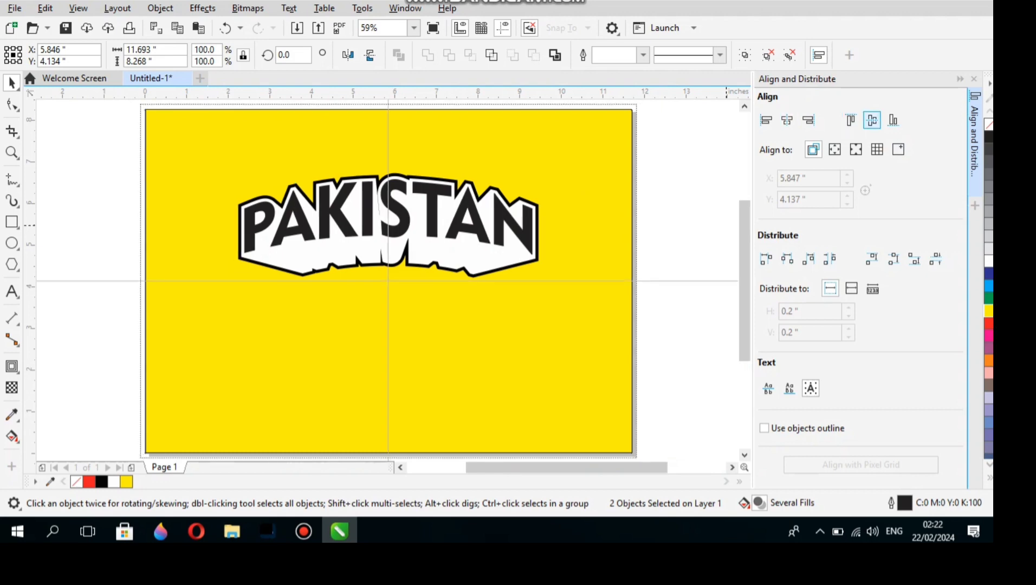
pyautogui.press('Escape')
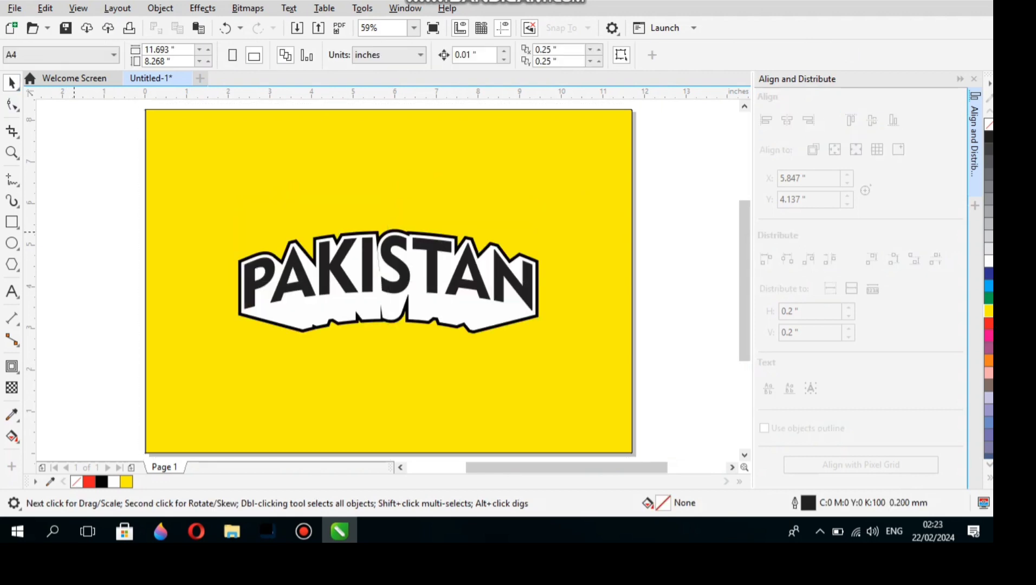
# Remove the yellow rectangle's outline and enlarge the PAKISTAN group about its centre to span most of the page width
pyautogui.click(193, 118)
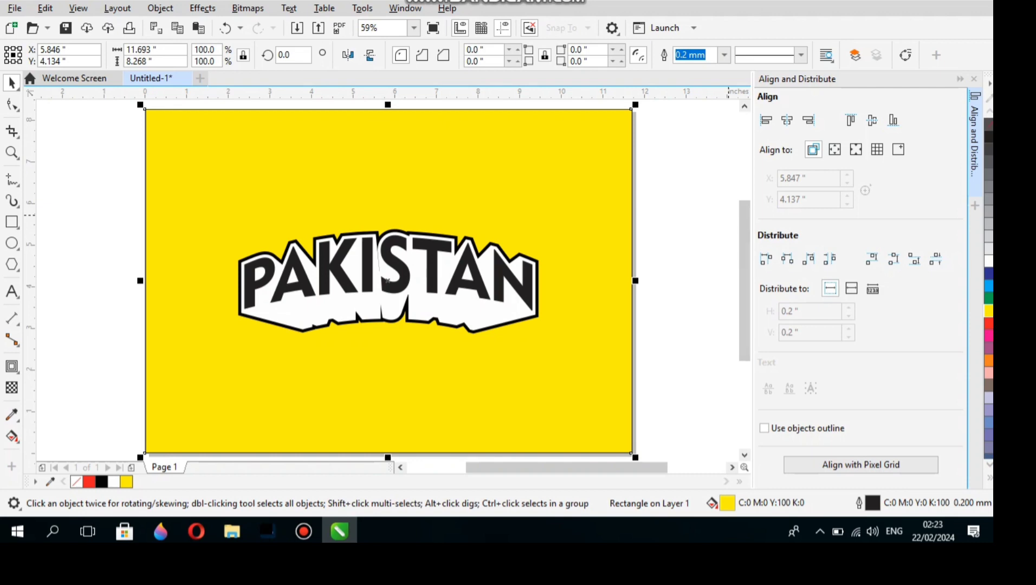
pyautogui.rightClick(989, 125)
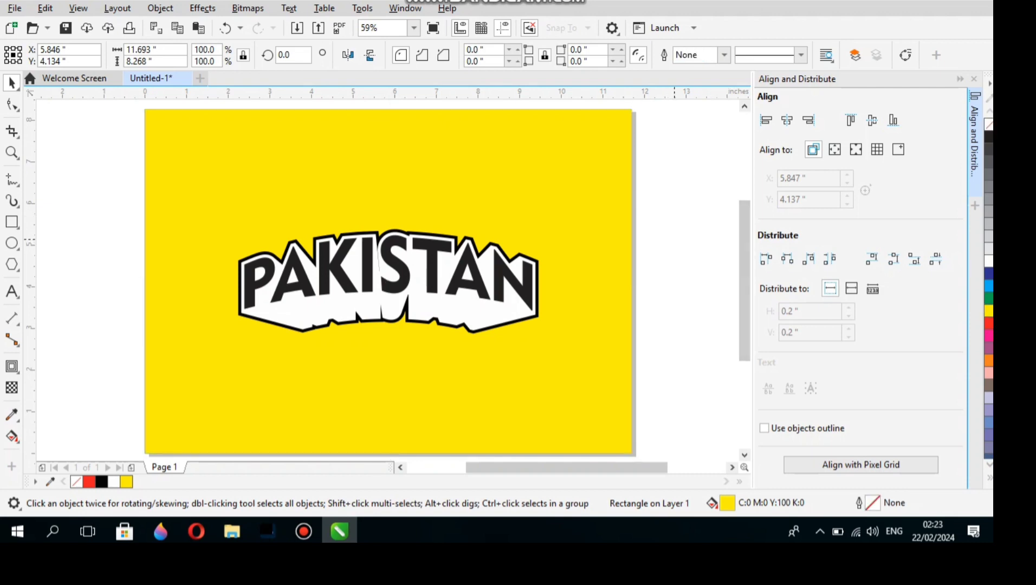
pyautogui.click(388, 281)
pyautogui.moveTo(546, 338); pyautogui.dragTo(586, 369)
pyautogui.press('Escape')
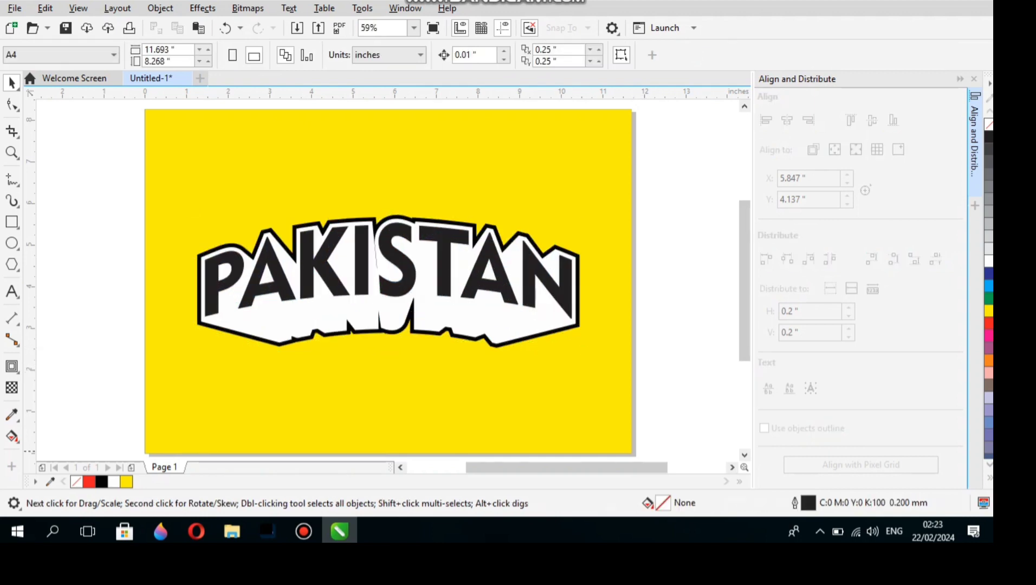